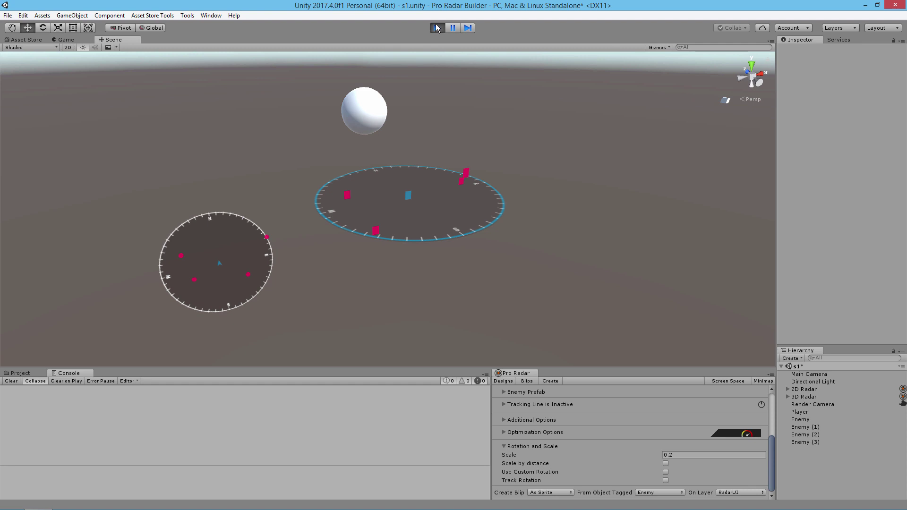
# Exit play mode and create an empty game object named Enemies
pyautogui.click(436, 28)
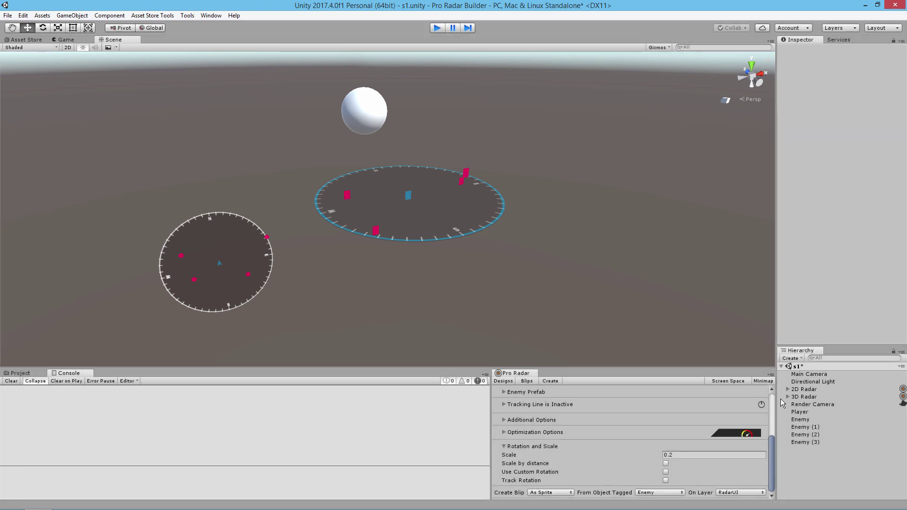
pyautogui.click(71, 15)
pyautogui.click(39, 26)
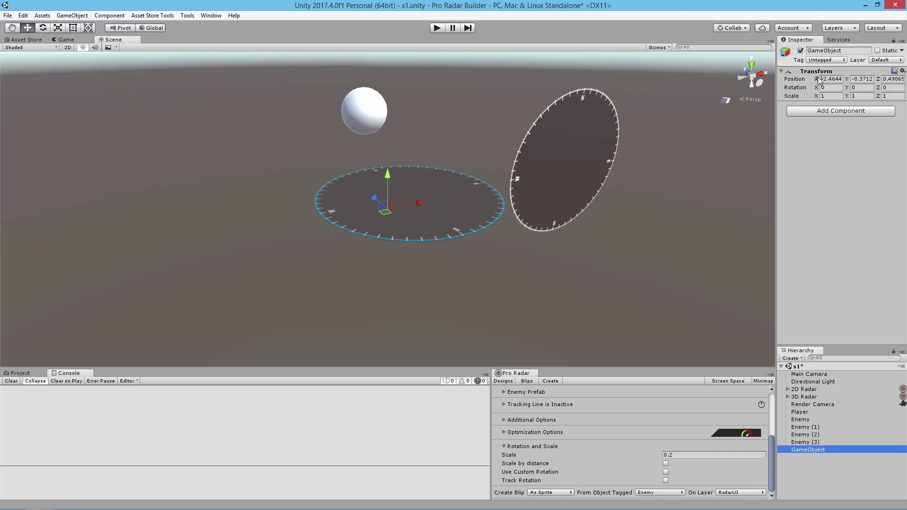
pyautogui.click(828, 51)
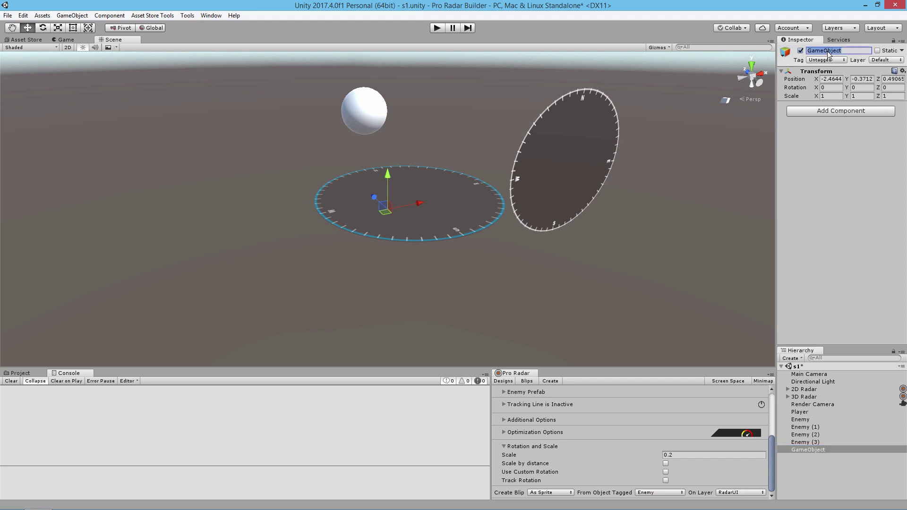
pyautogui.write('Enemies')
pyautogui.press('Return')
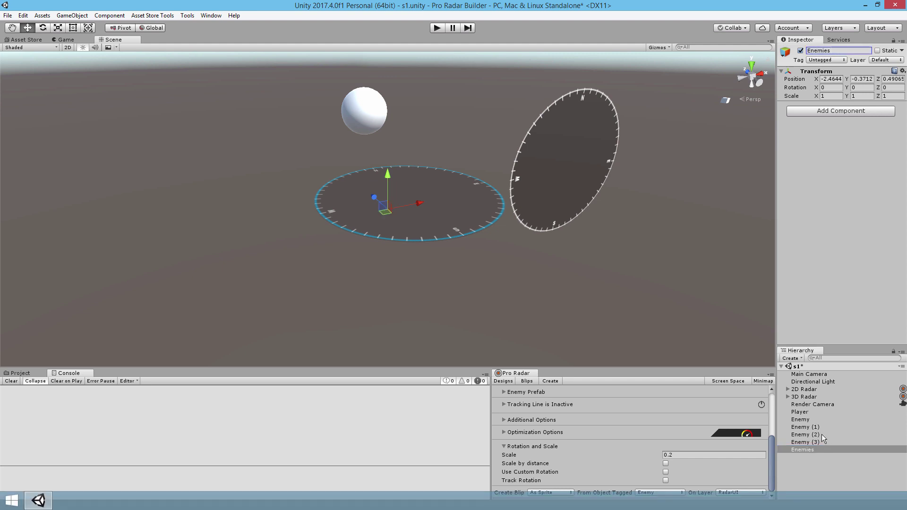
# Make Enemy, Enemy (1), Enemy (2) and Enemy (3) children of the Enemies object
pyautogui.click(800, 419)
pyautogui.click(805, 442)
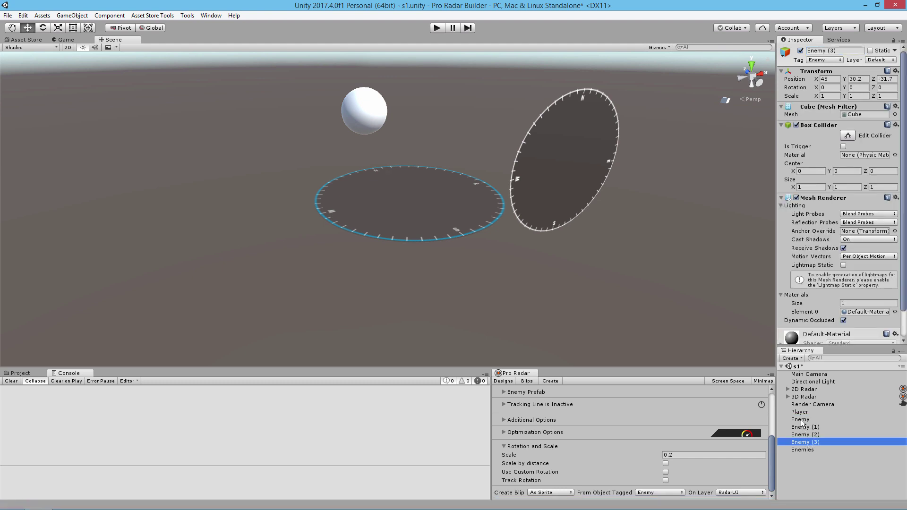
pyautogui.keyDown('shift'); pyautogui.click(800, 419); pyautogui.keyUp('shift')
pyautogui.moveTo(800, 419); pyautogui.dragTo(804, 449)
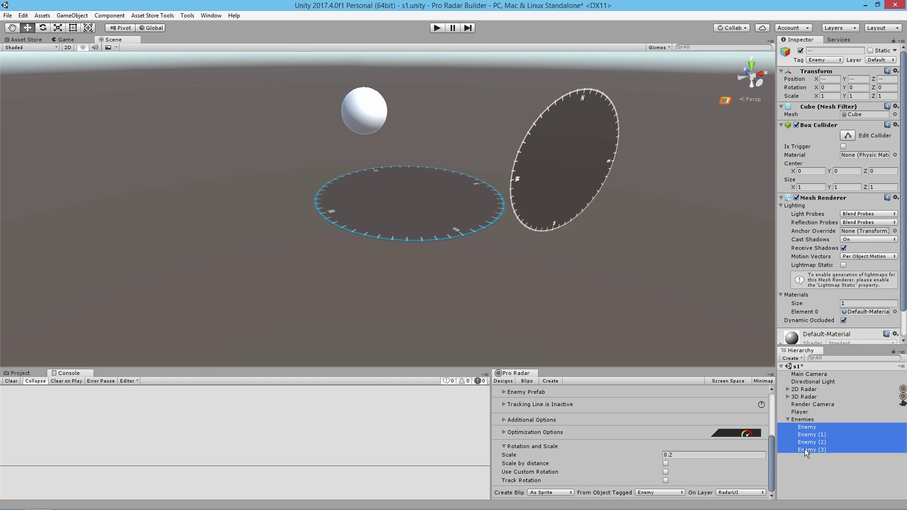
# Add the Rotate This Object script component to the Enemies parent object
pyautogui.click(800, 420)
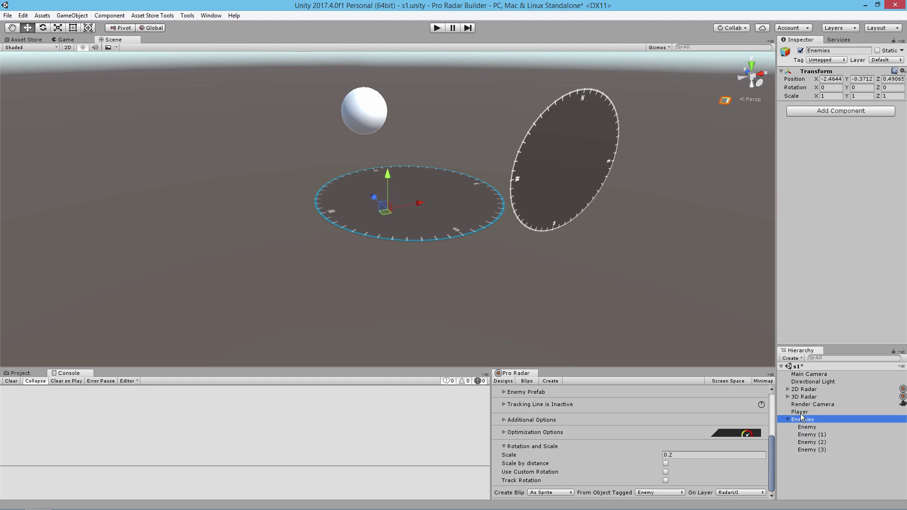
pyautogui.click(818, 112)
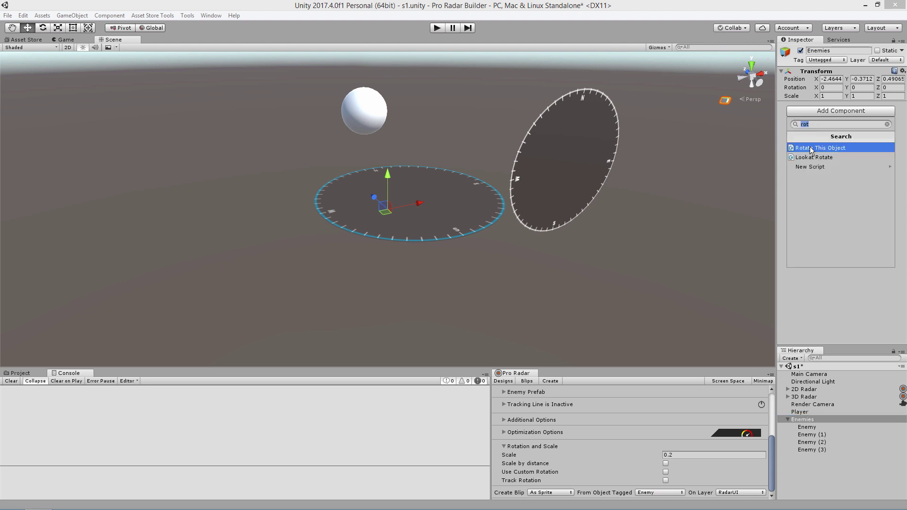
pyautogui.write('totat')
pyautogui.press('BackSpace')
pyautogui.press('BackSpace')
pyautogui.press('BackSpace')
pyautogui.press('BackSpace')
pyautogui.press('BackSpace')
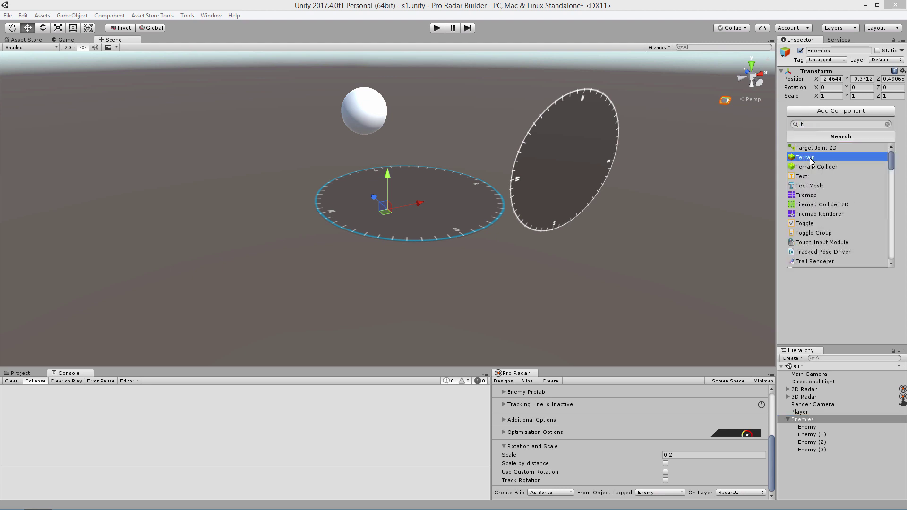
pyautogui.write('rotat')
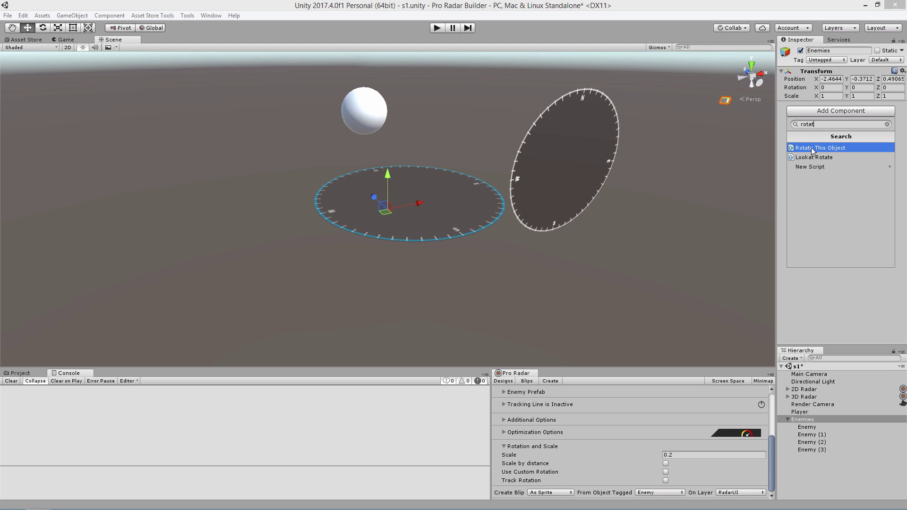
pyautogui.click(812, 148)
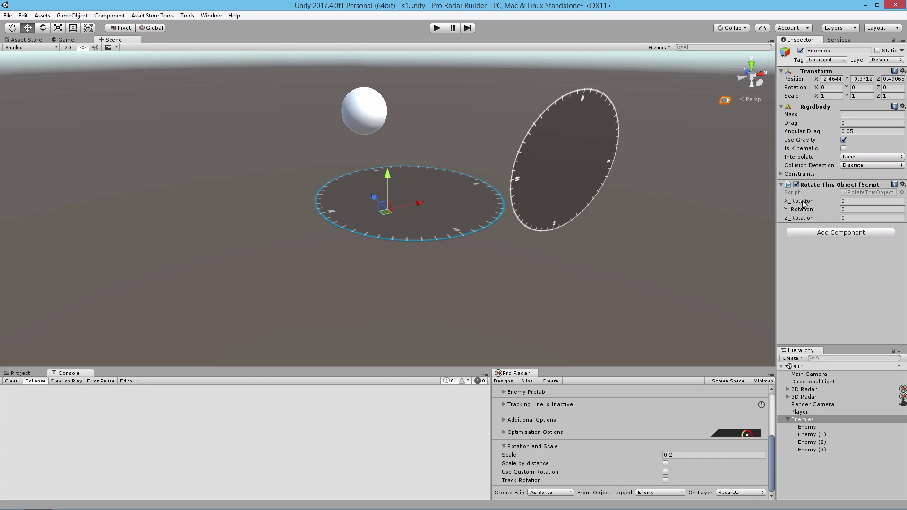
# On the Enemies object, set X_Rotation to 3, Y_Rotation to 2 and Z_Rotation to 4, and disable Use Gravity on its Rigidbody
pyautogui.click(849, 201)
pyautogui.doubleClick(850, 202)
pyautogui.write('3')
pyautogui.click(849, 210)
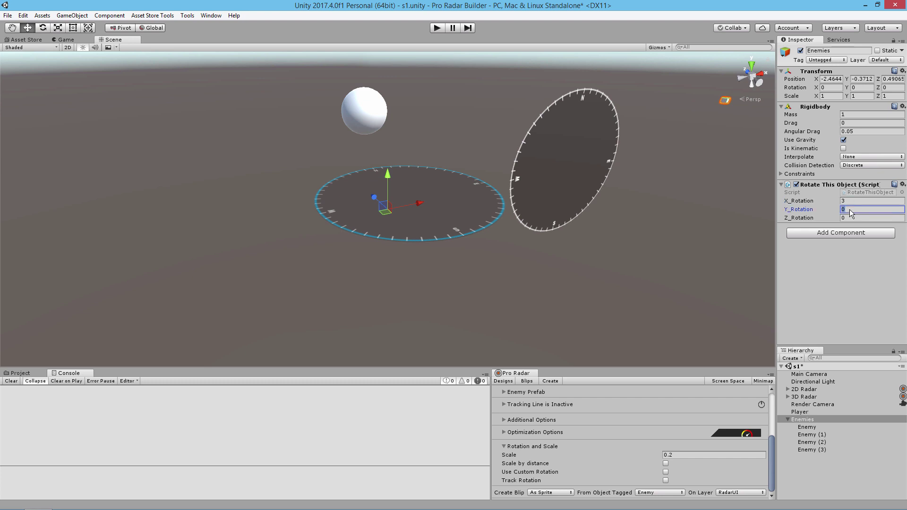
pyautogui.write('2')
pyautogui.click(851, 218)
pyautogui.write('4')
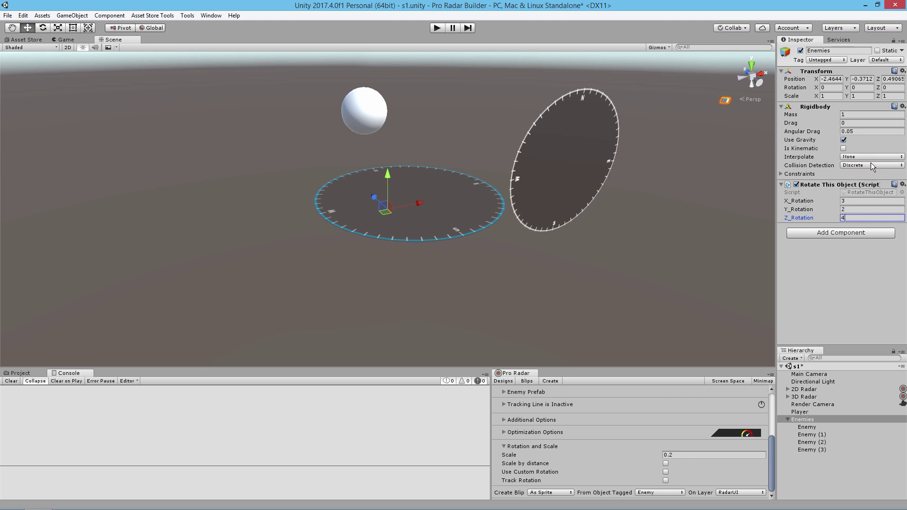
pyautogui.click(842, 140)
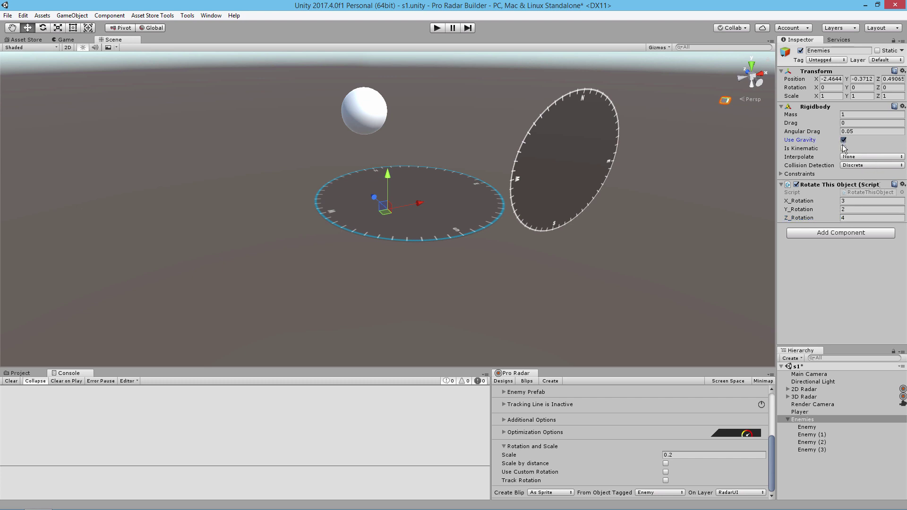
pyautogui.click(787, 419)
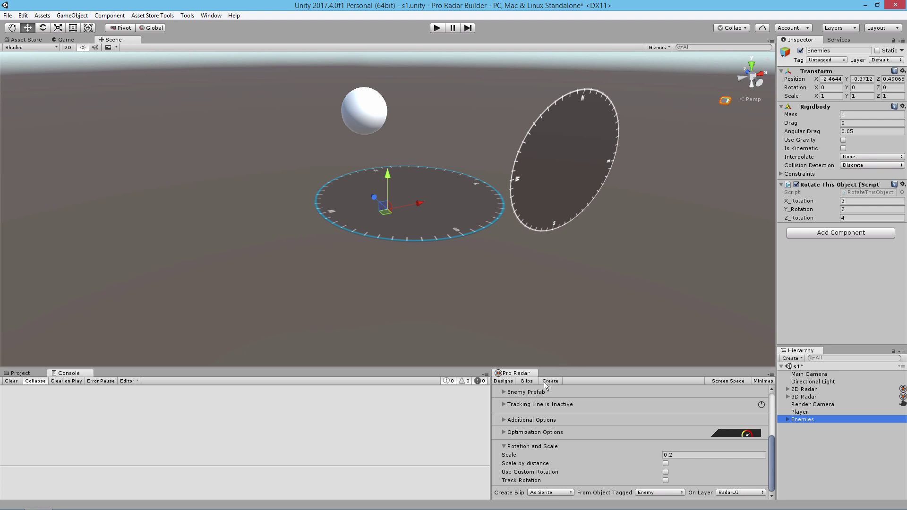
# Examine the Additional Options of the 2D Radar's player blip and the Player sphere in the scene
pyautogui.click(796, 389)
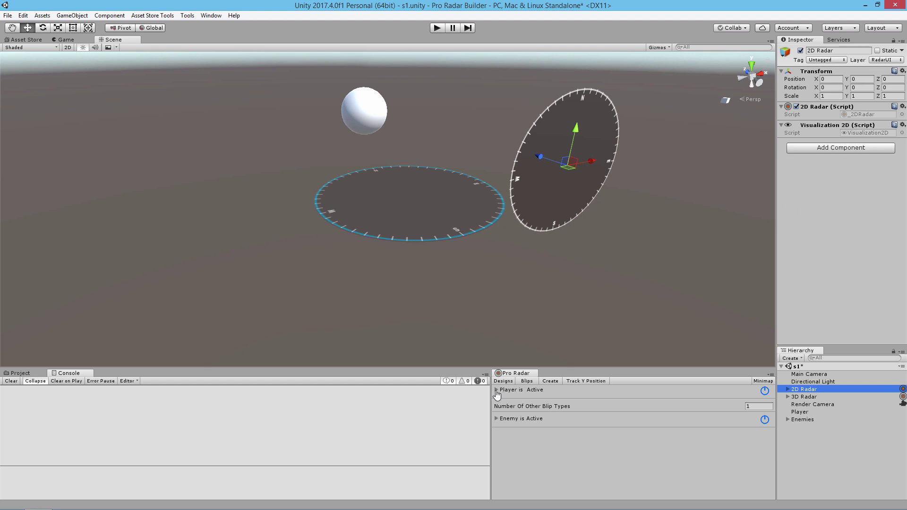
pyautogui.click(497, 390)
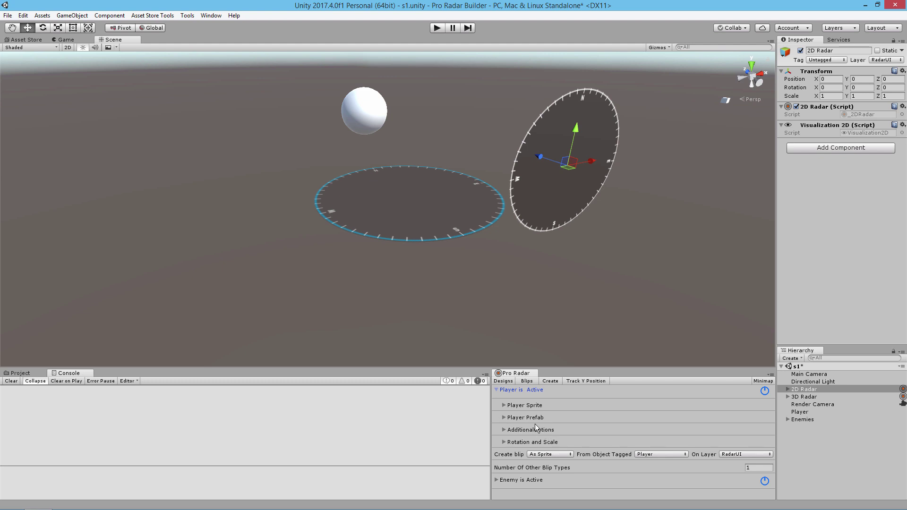
pyautogui.click(504, 430)
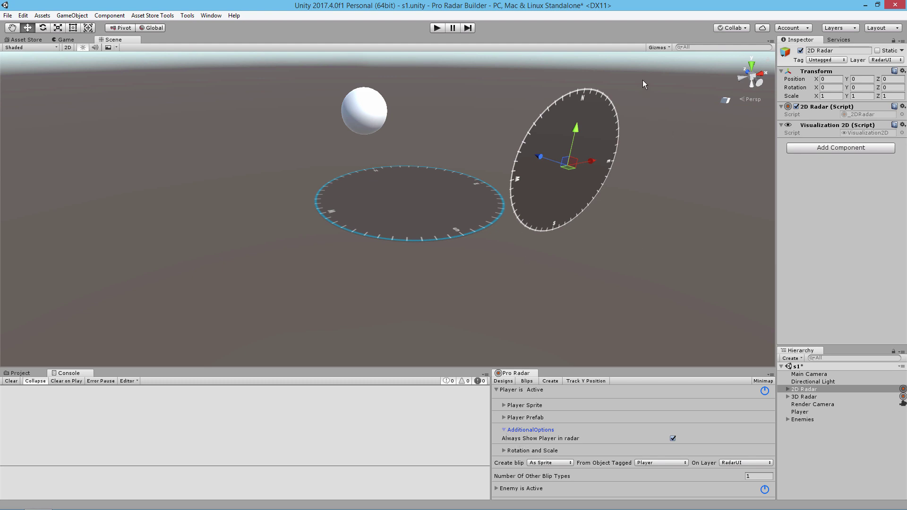
pyautogui.click(657, 47)
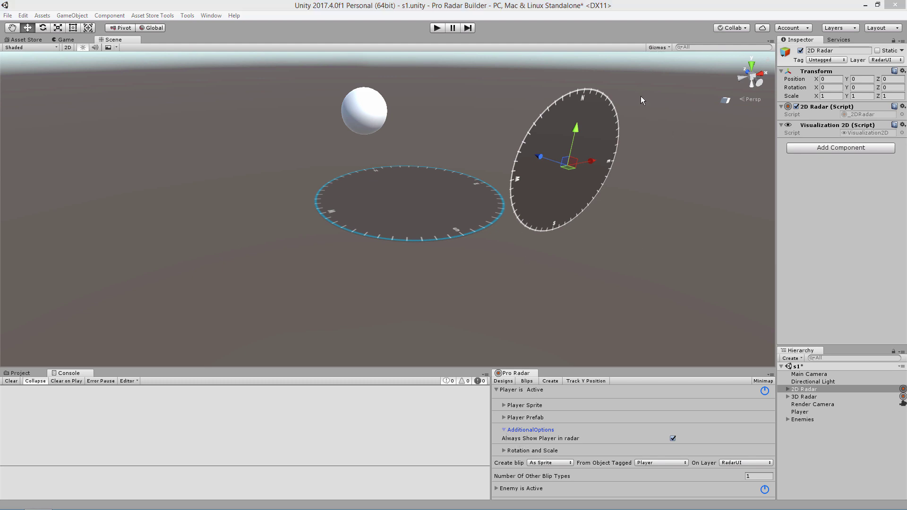
pyautogui.click(488, 93)
pyautogui.click(364, 111)
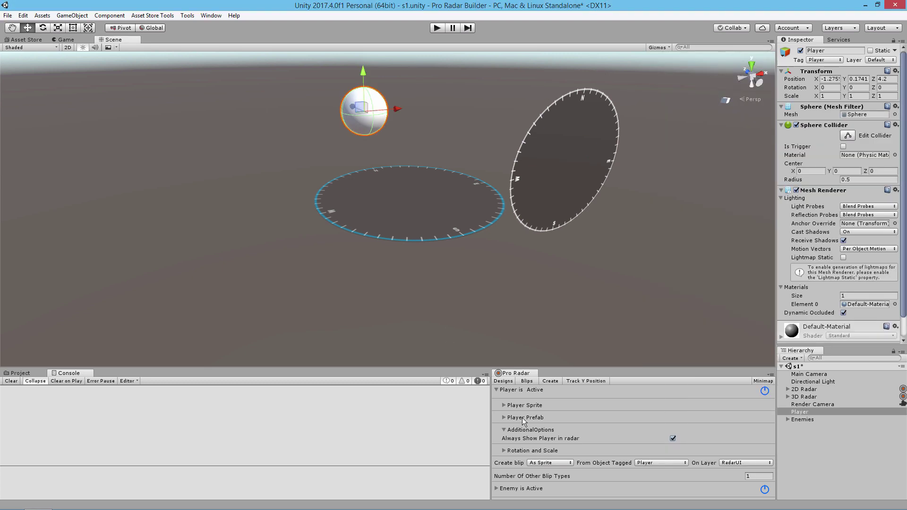
# Turn on Visualize in the radar's design settings and frame the 2D Radar face-on in the scene
pyautogui.click(503, 380)
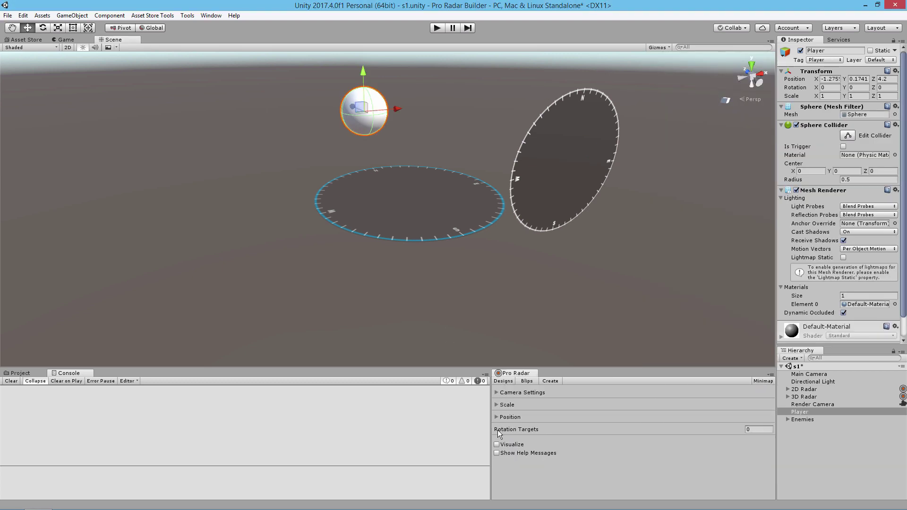
pyautogui.click(496, 444)
pyautogui.keyDown('alt'); pyautogui.moveTo(579, 251); pyautogui.dragTo(543, 251); pyautogui.keyUp('alt')
pyautogui.press('f')
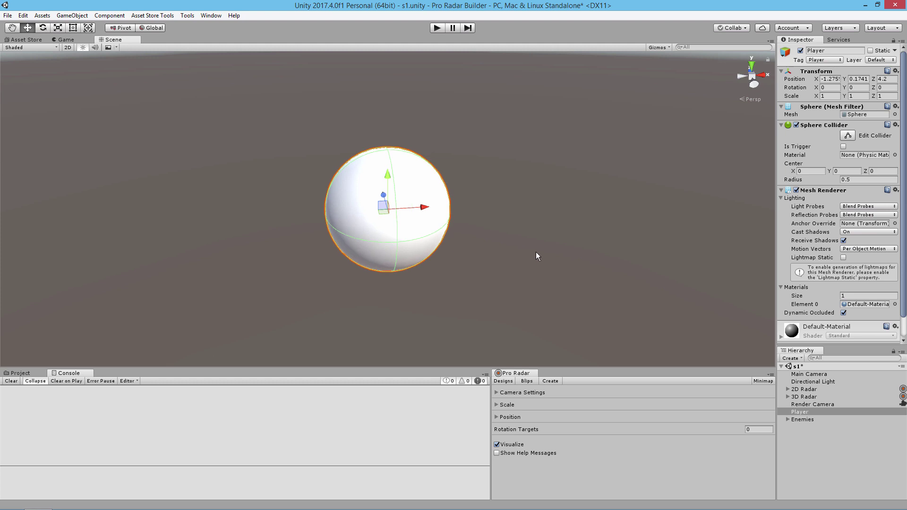
pyautogui.click(803, 389)
pyautogui.press('f')
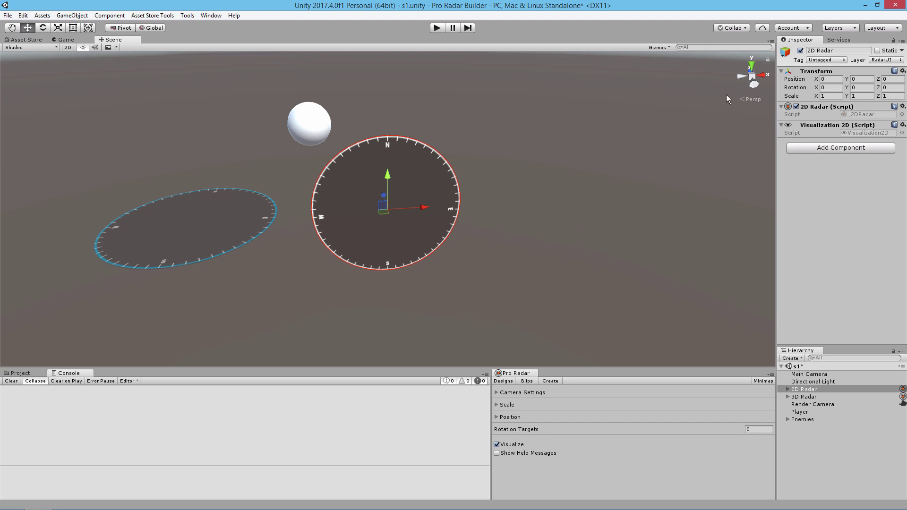
pyautogui.moveTo(755, 87); pyautogui.dragTo(703, 100)
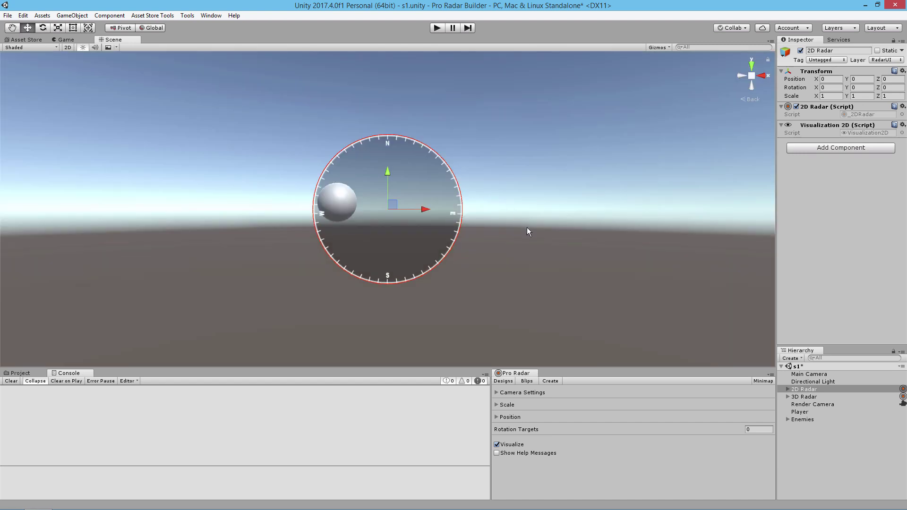
pyautogui.scroll(3, 526, 228)
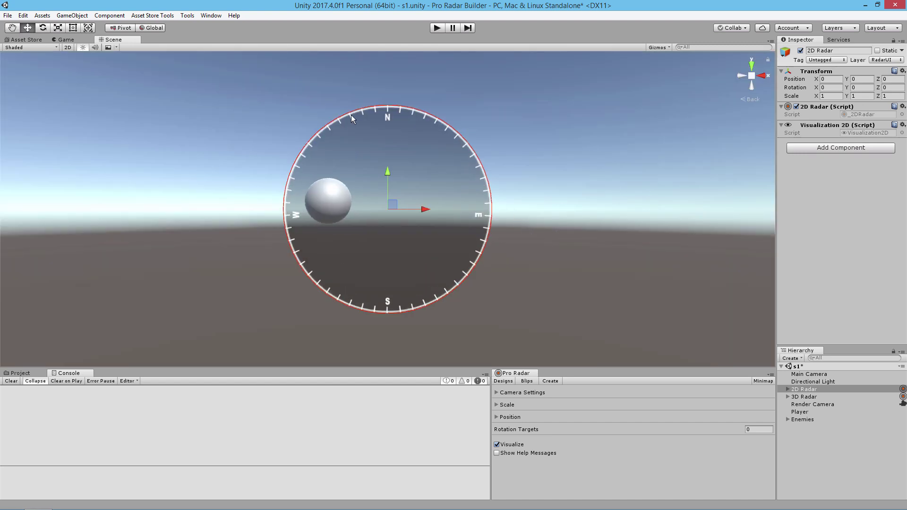
# Collapse the player blip's Additional Options and expand the Scale section of the 2D Radar's design settings
pyautogui.click(525, 381)
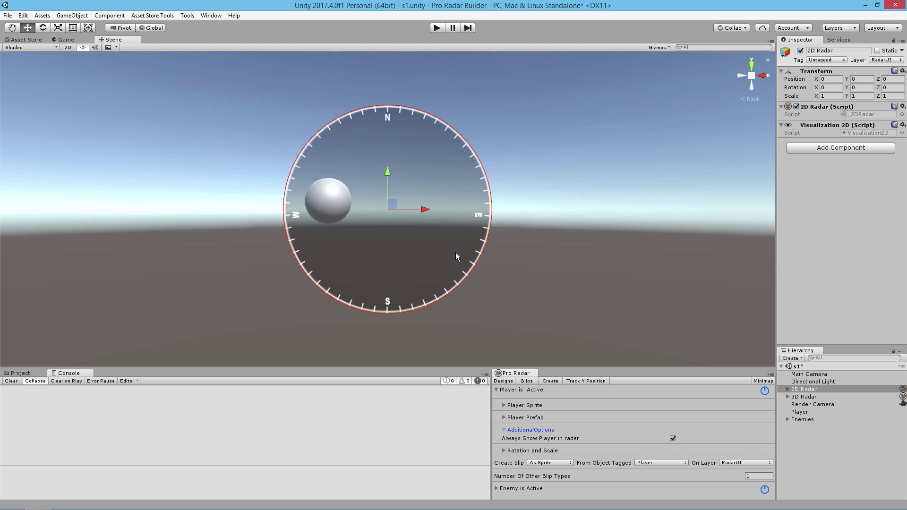
pyautogui.click(503, 430)
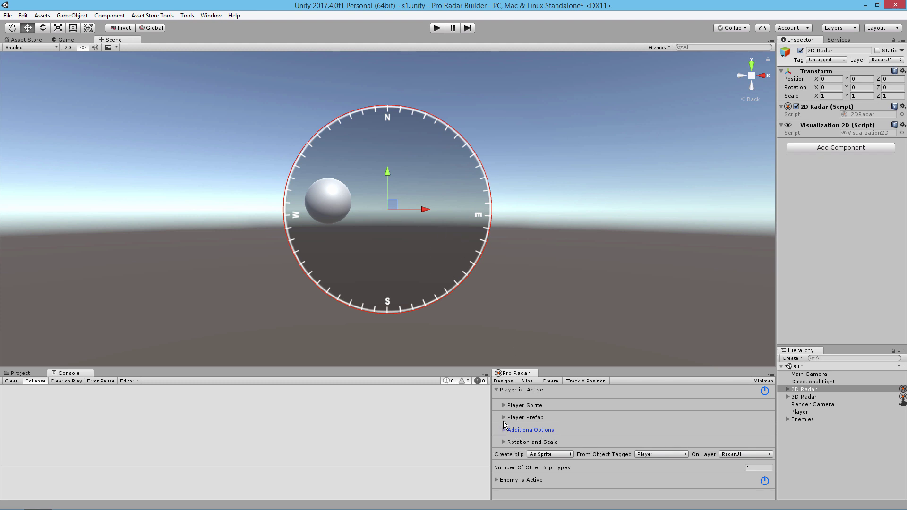
pyautogui.click(503, 381)
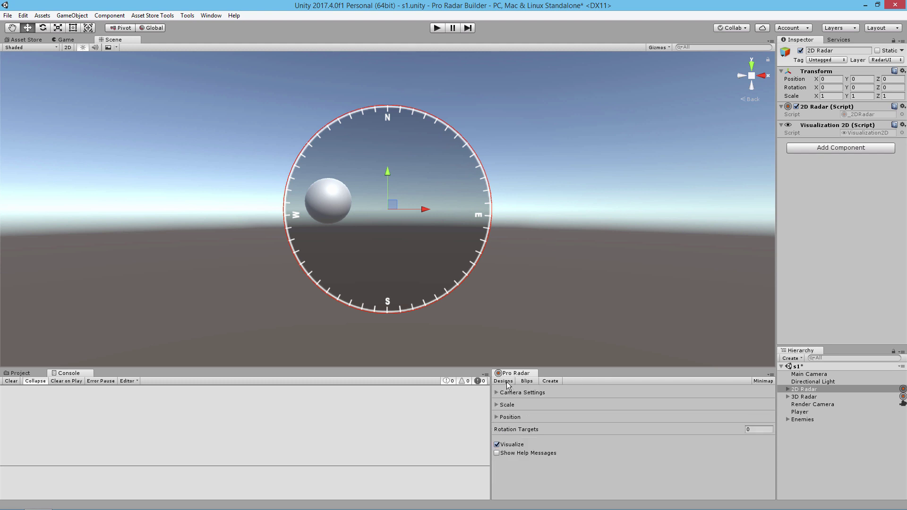
pyautogui.click(496, 404)
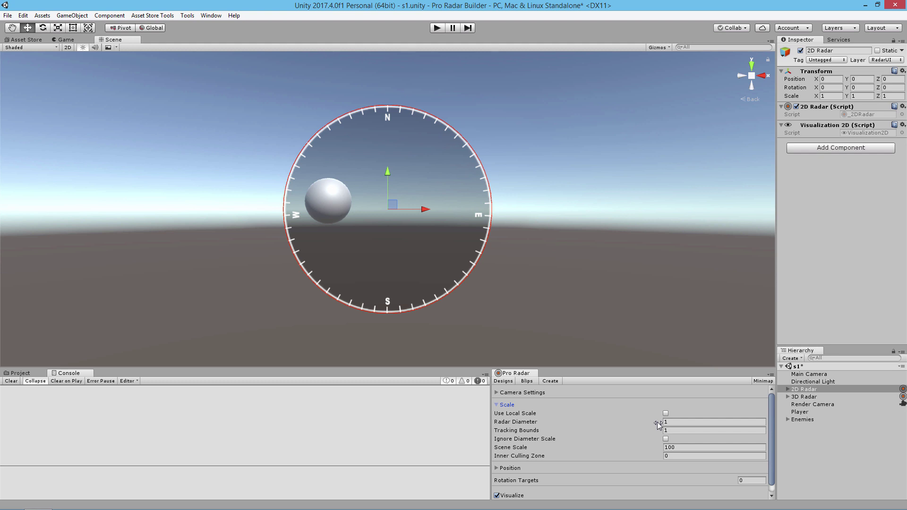
# Try a Radar Diameter of 1.4 on the 2D Radar, and restore the diameter to 1
pyautogui.moveTo(658, 421); pyautogui.dragTo(669, 424)
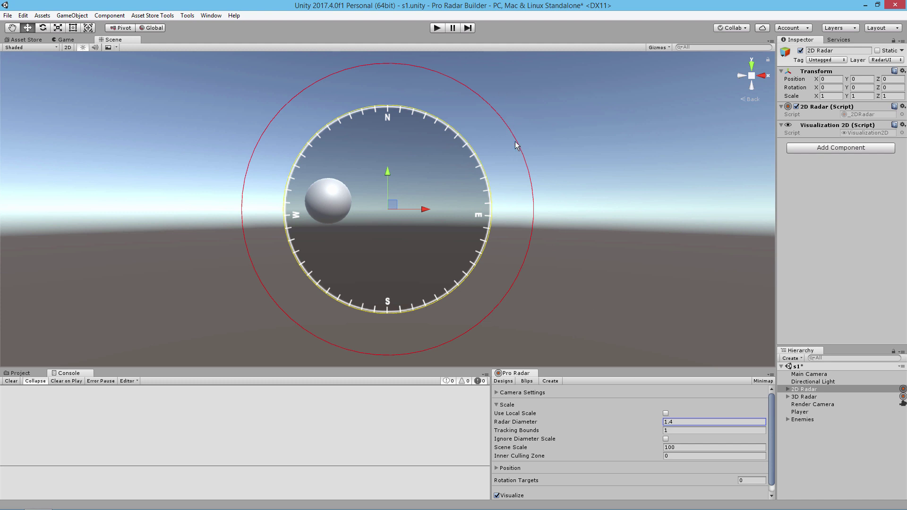
pyautogui.click(675, 422)
pyautogui.write('1')
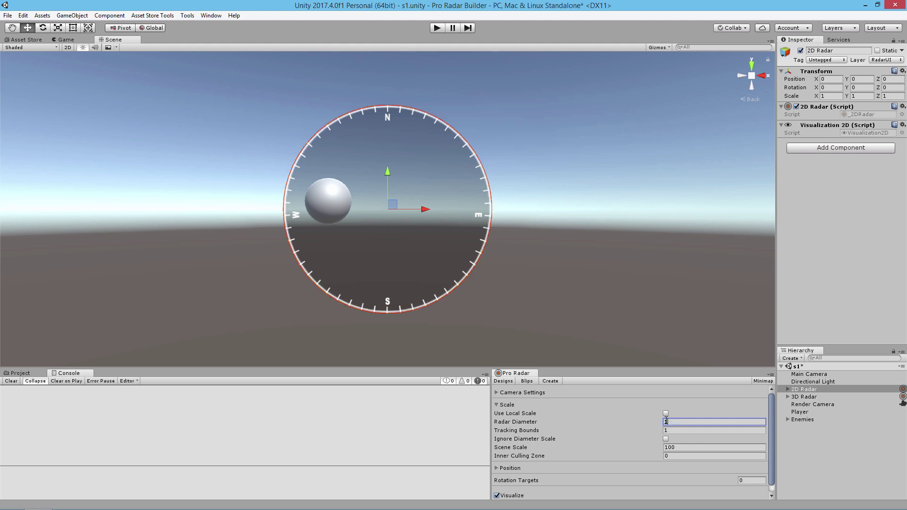
# Enable Use Local Scale for the 2D Radar and run the scene
pyautogui.click(666, 413)
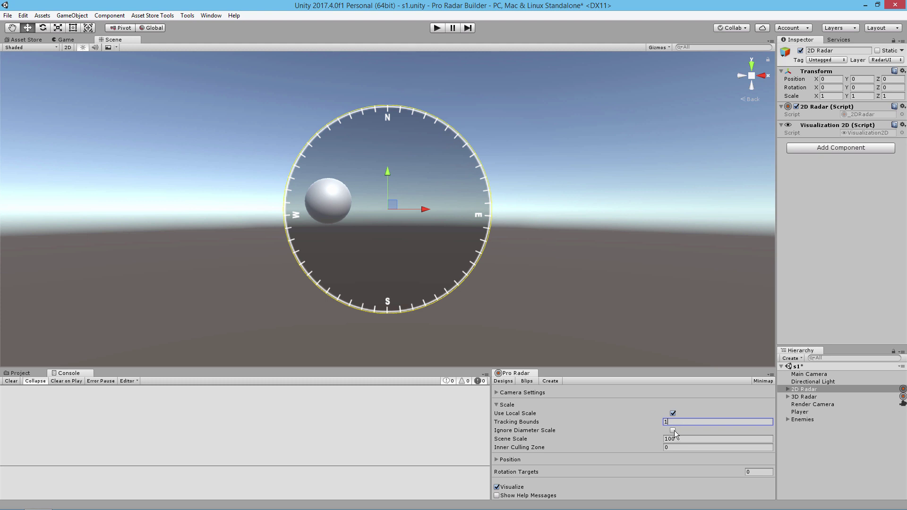
pyautogui.click(437, 28)
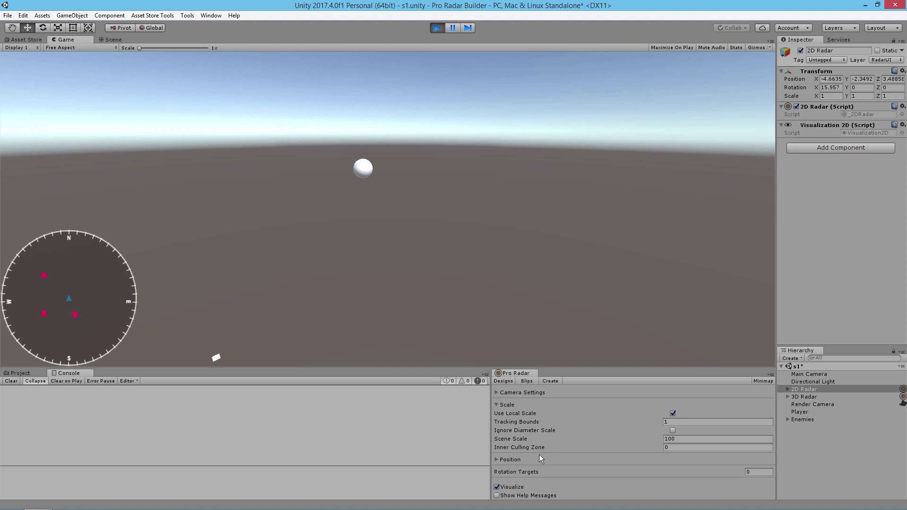
# Enable Ignore Diameter Scale, disable Use Local Scale, and try Radar Diameter values of 1.63 and 1.14 on the running 2D Radar
pyautogui.click(672, 431)
pyautogui.click(672, 413)
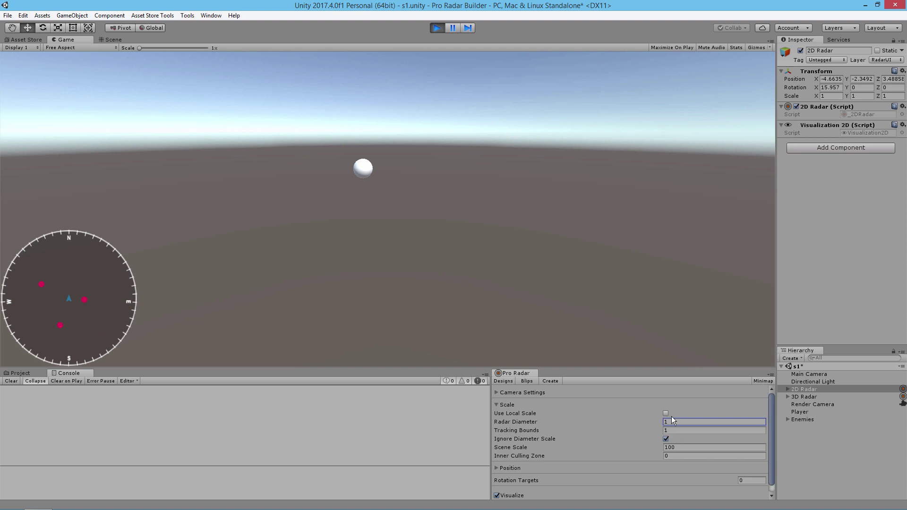
pyautogui.write('1.75')
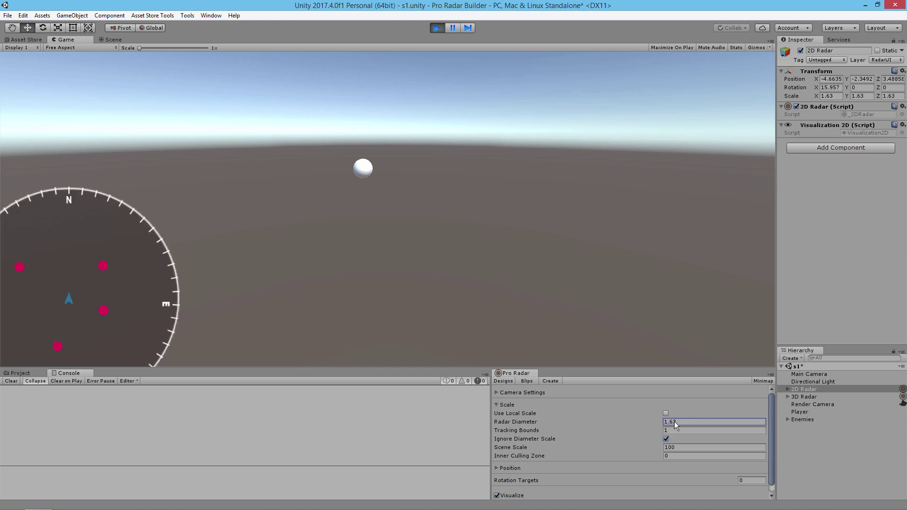
pyautogui.moveTo(676, 421); pyautogui.dragTo(666, 425)
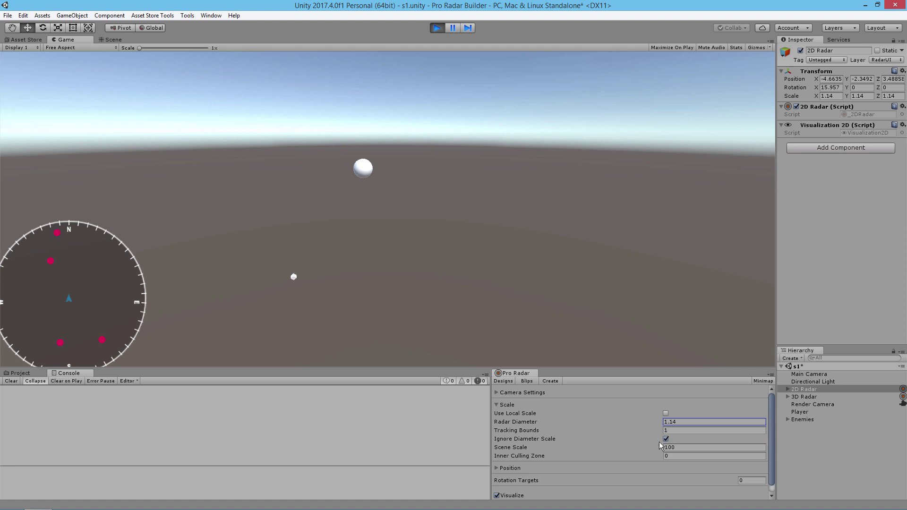
# Disable Ignore Diameter Scale, toggle Use Local Scale on and off for the 2D Radar, and stop the scene
pyautogui.click(666, 439)
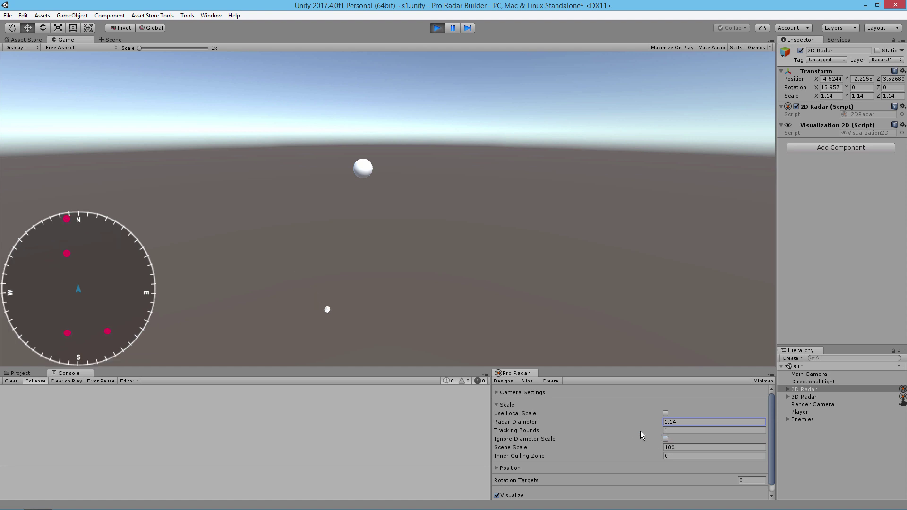
pyautogui.click(666, 413)
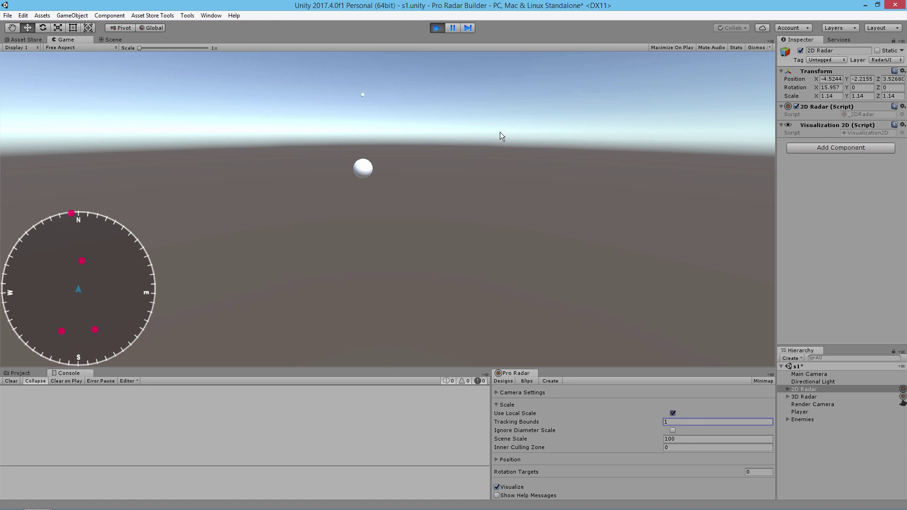
pyautogui.click(673, 413)
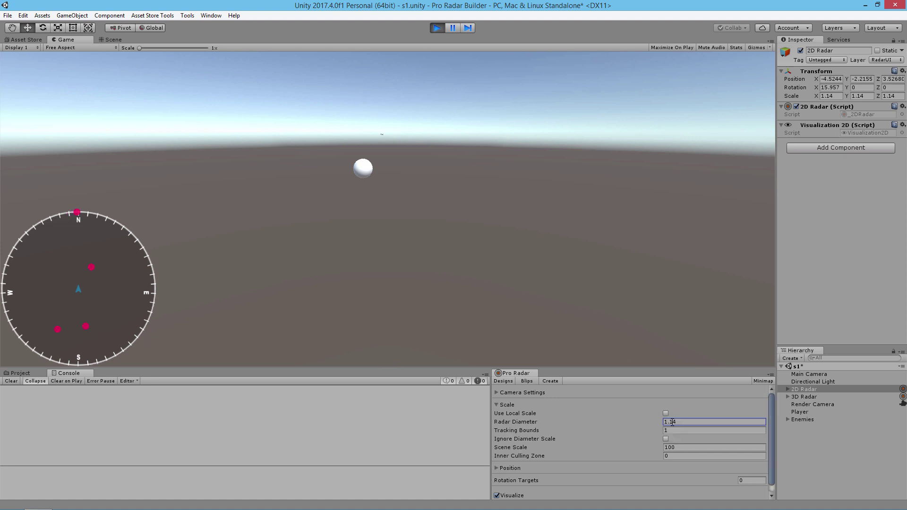
pyautogui.click(432, 29)
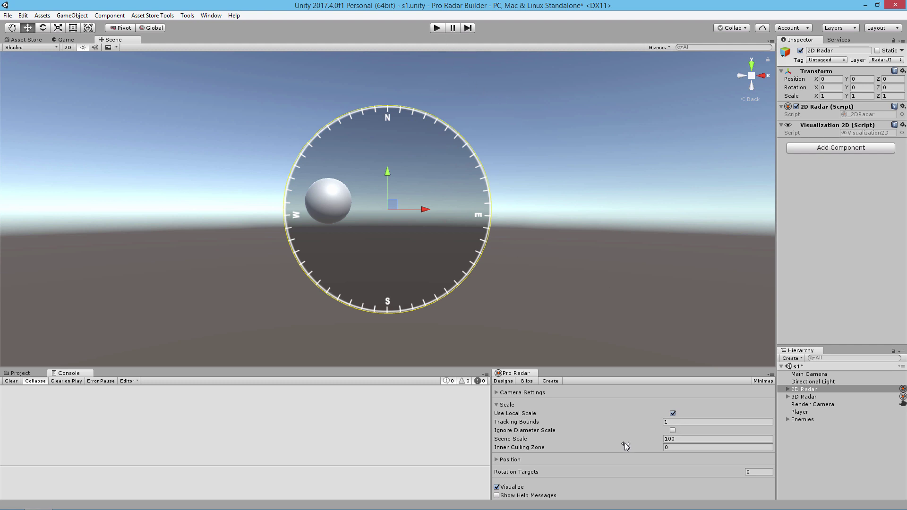
# Run the scene and examine the Scale section of the 3D Radar's design settings
pyautogui.click(438, 29)
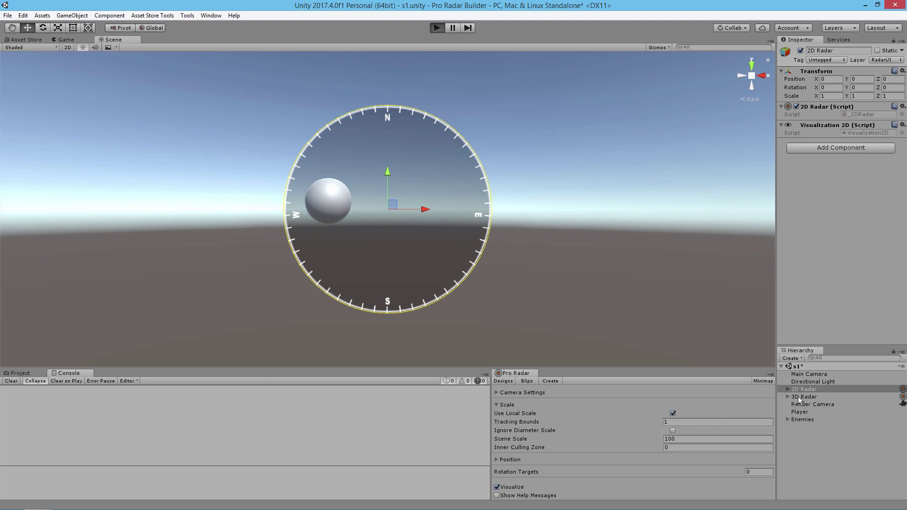
pyautogui.hotkey('ctrl', 'p')
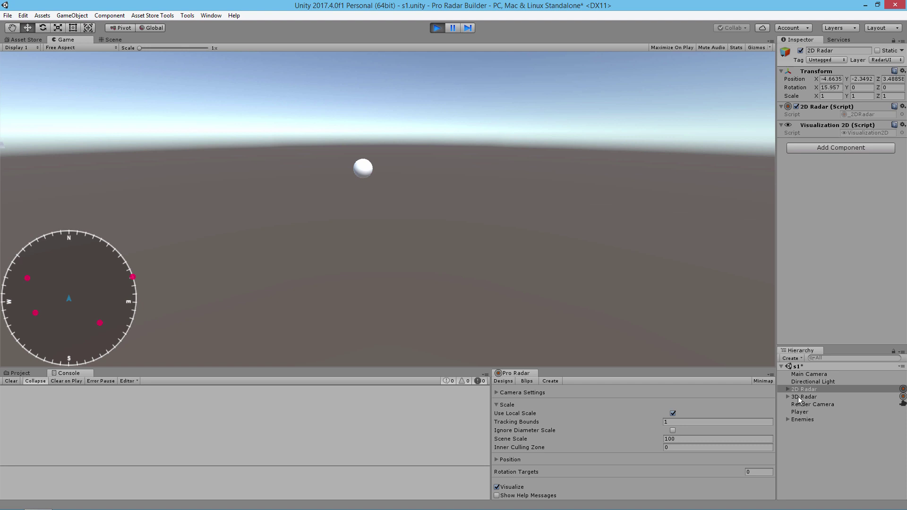
pyautogui.click(802, 397)
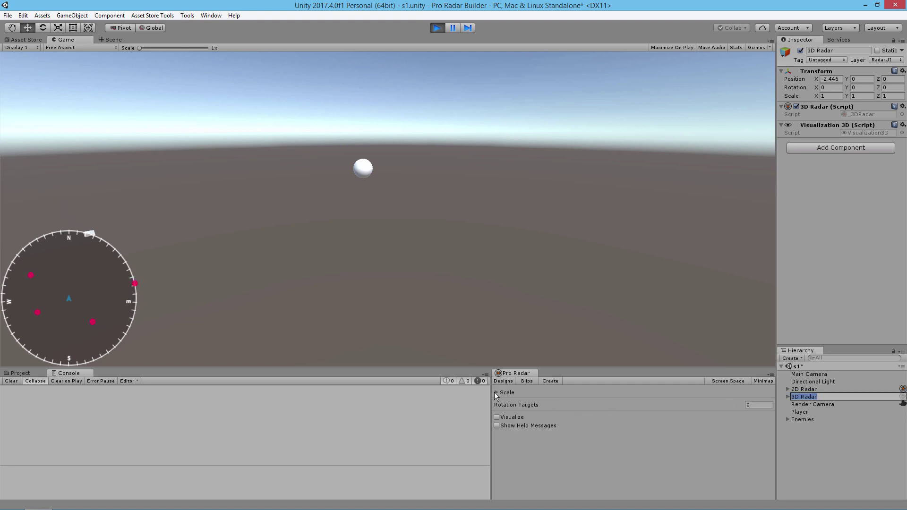
pyautogui.click(496, 393)
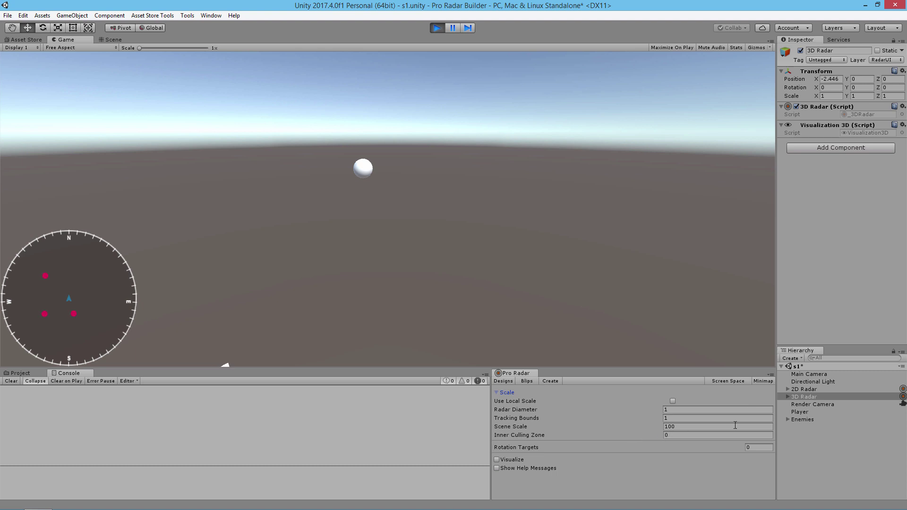
# Try different Scene Scale values on the running 2D Radar, ending at 67.12, and set its Tracking Bounds to 1
pyautogui.click(800, 389)
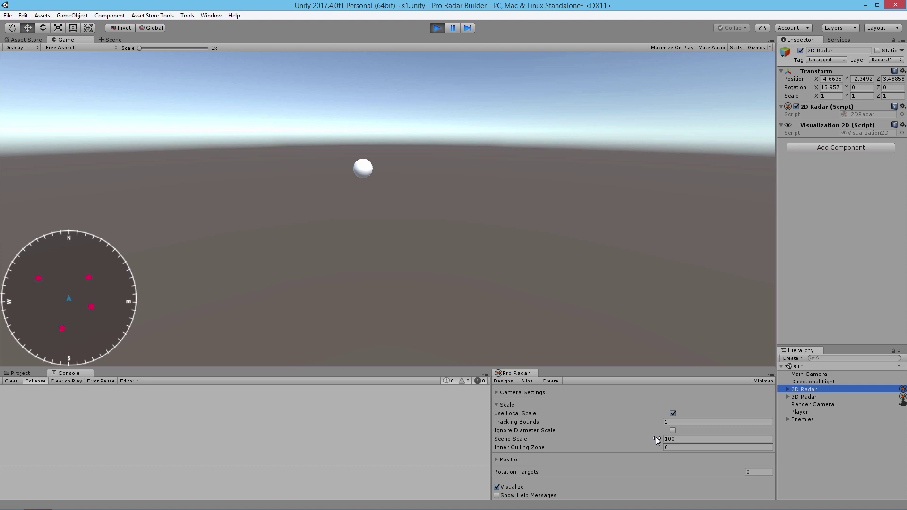
pyautogui.click(662, 440)
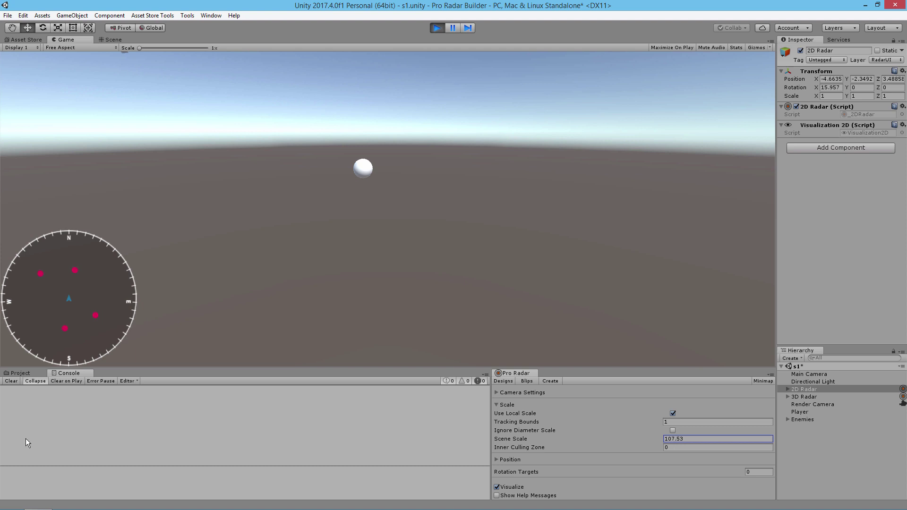
pyautogui.write('150.25')
pyautogui.moveTo(555, 389); pyautogui.dragTo(800, 445)
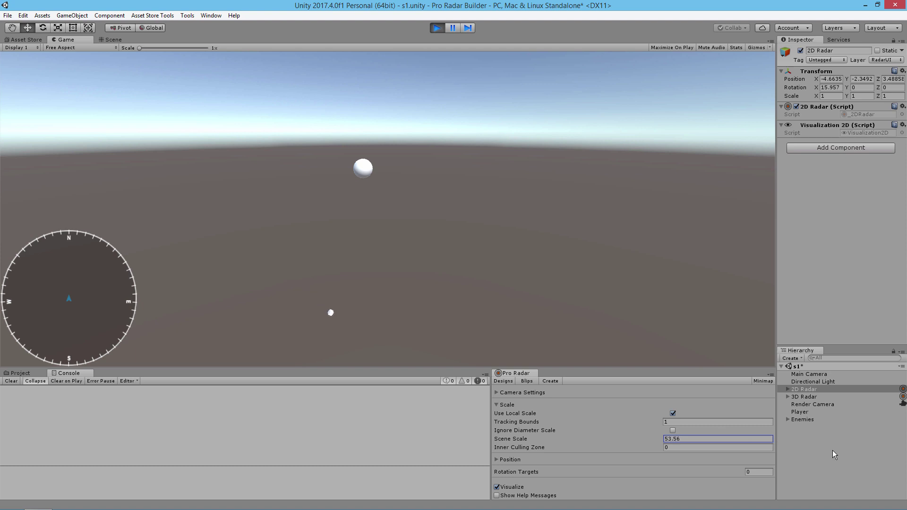
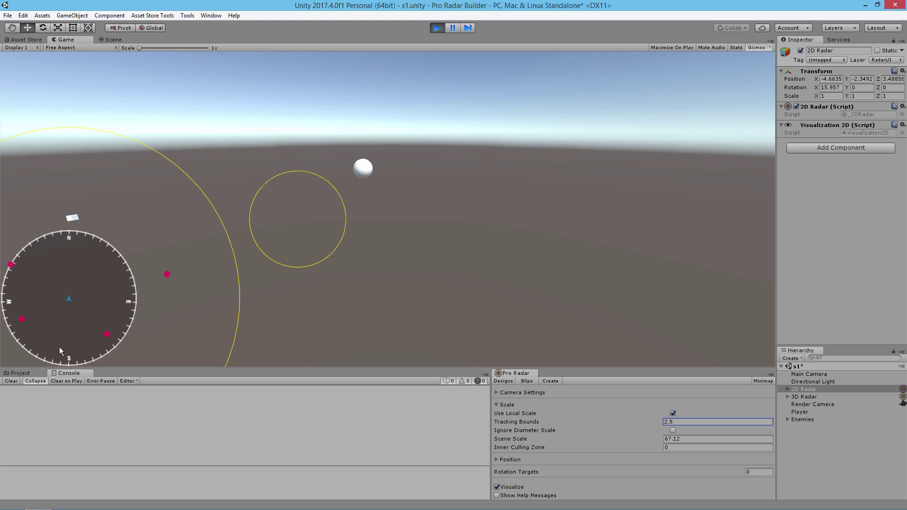
pyautogui.doubleClick(681, 420)
pyautogui.write('1')
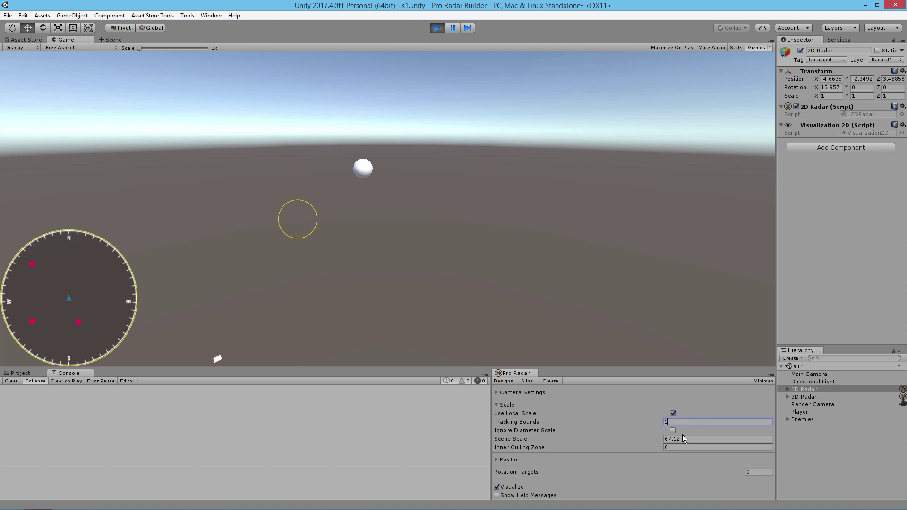
# Try an Inner Culling Zone of 0.67 on the running 2D Radar, and stop the scene
pyautogui.click(659, 447)
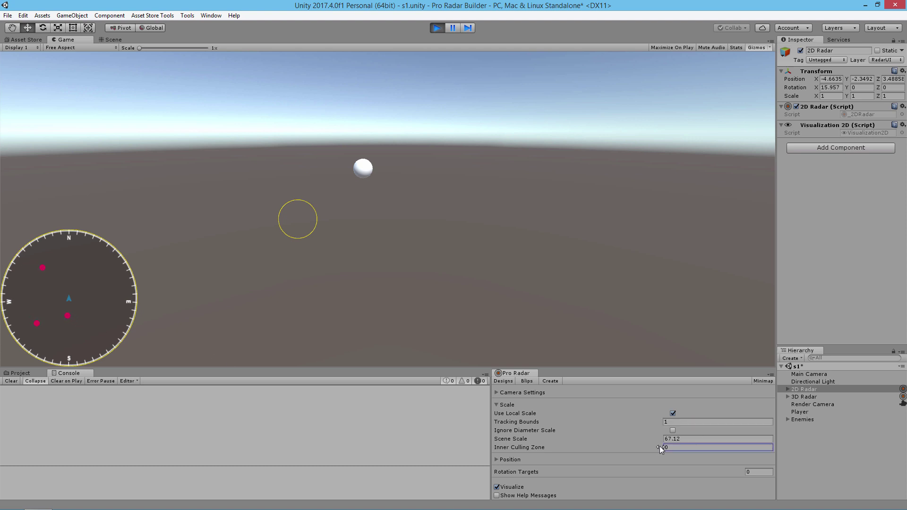
pyautogui.moveTo(662, 447); pyautogui.dragTo(665, 446)
pyautogui.moveTo(661, 449); pyautogui.dragTo(662, 449)
pyautogui.moveTo(660, 447); pyautogui.dragTo(665, 447)
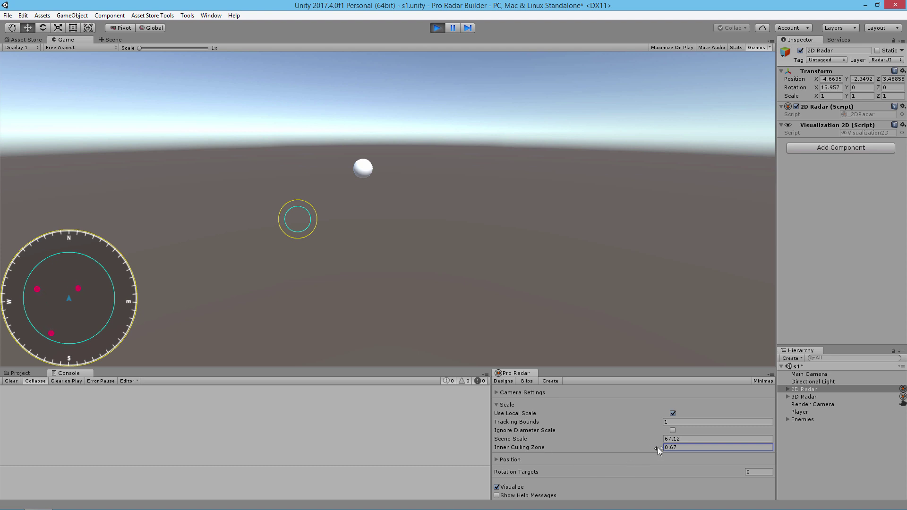
pyautogui.moveTo(657, 447); pyautogui.dragTo(658, 447)
pyautogui.click(436, 29)
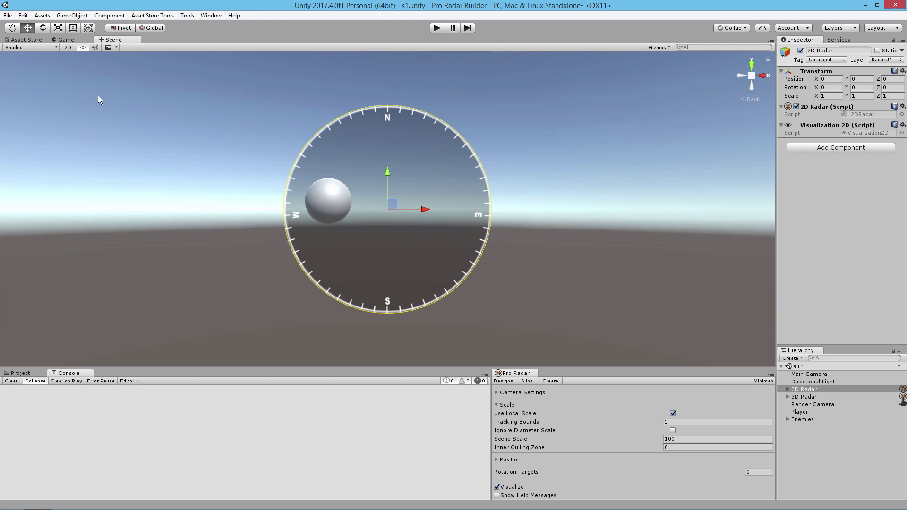
# Enable Use Local Scale in the 3D Radar's Scale settings and run the scene
pyautogui.click(797, 397)
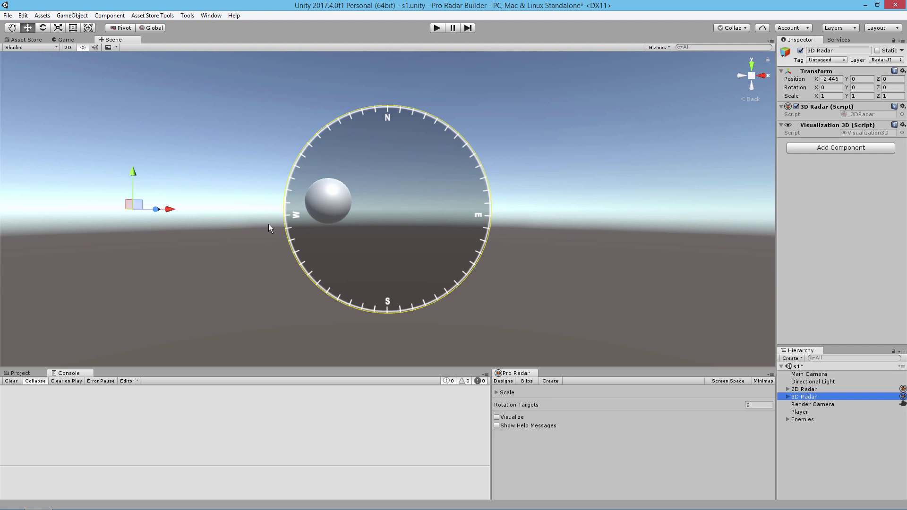
pyautogui.click(496, 393)
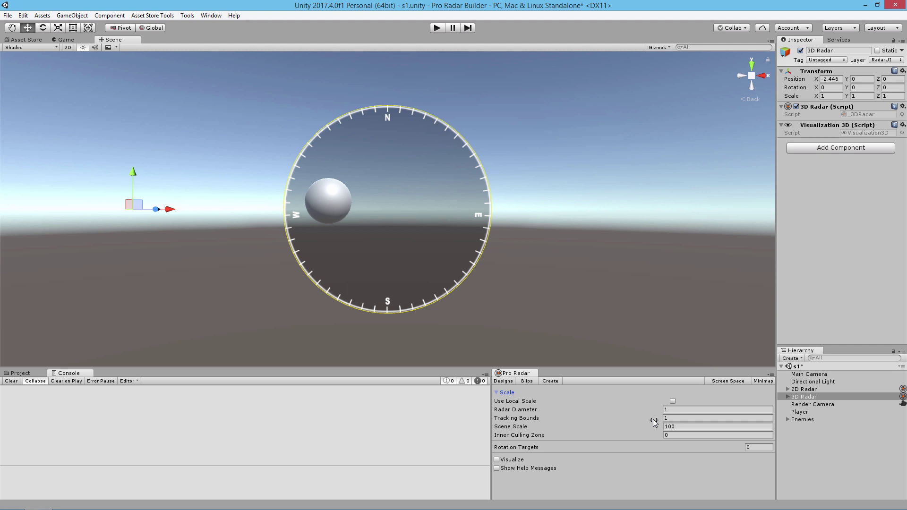
pyautogui.click(672, 401)
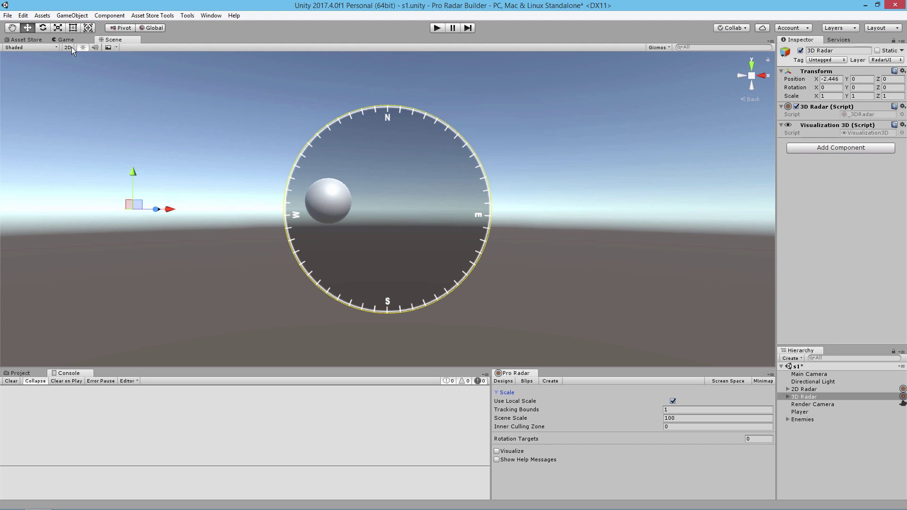
pyautogui.click(438, 28)
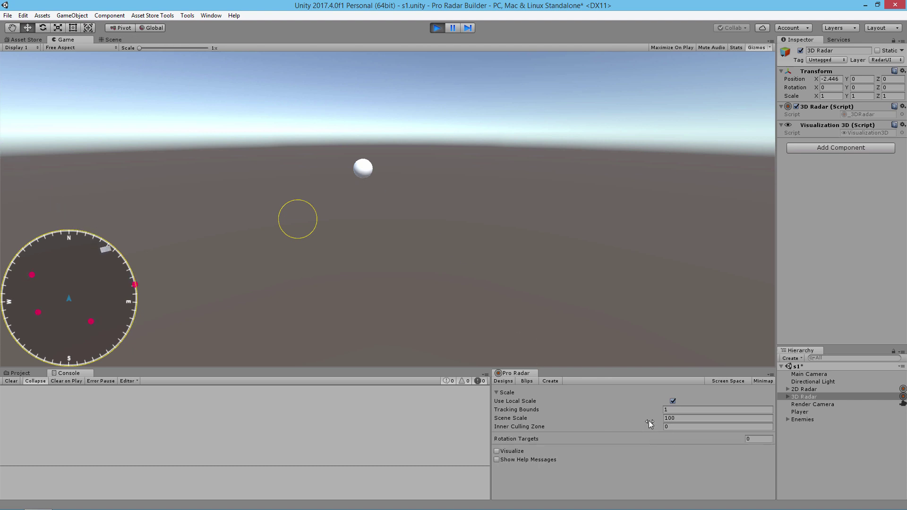
# With the running 3D Radar framed in the Scene view, set its Inner Culling Zone to 0.16 and turn on Visualize
pyautogui.click(113, 38)
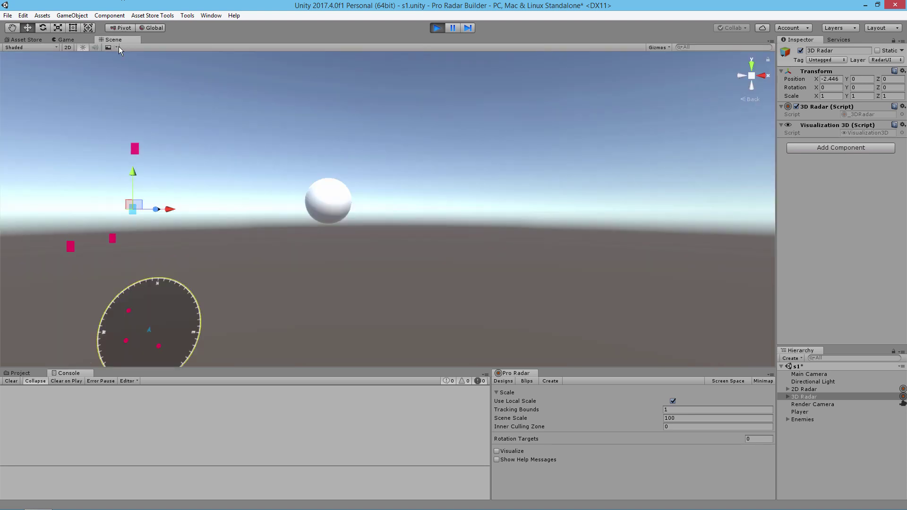
pyautogui.press('f')
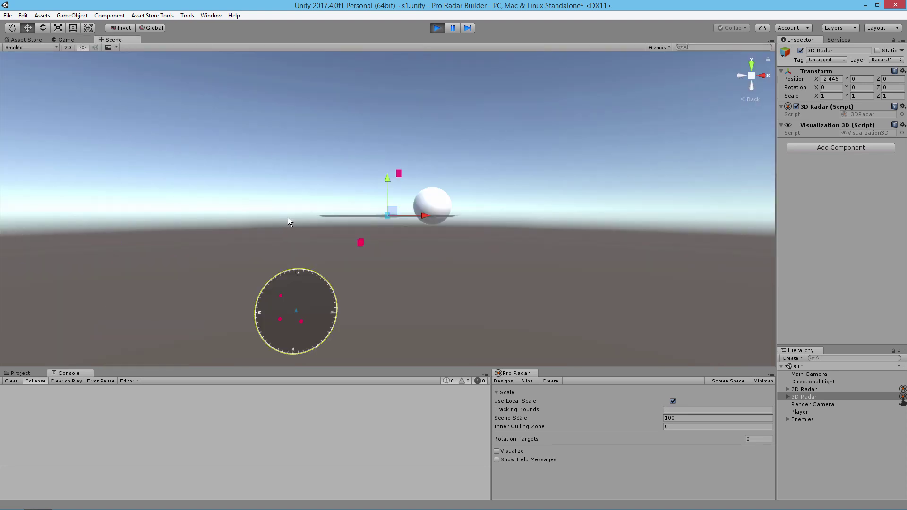
pyautogui.keyDown('alt'); pyautogui.moveTo(290, 221); pyautogui.dragTo(507, 255); pyautogui.keyUp('alt')
pyautogui.click(507, 255)
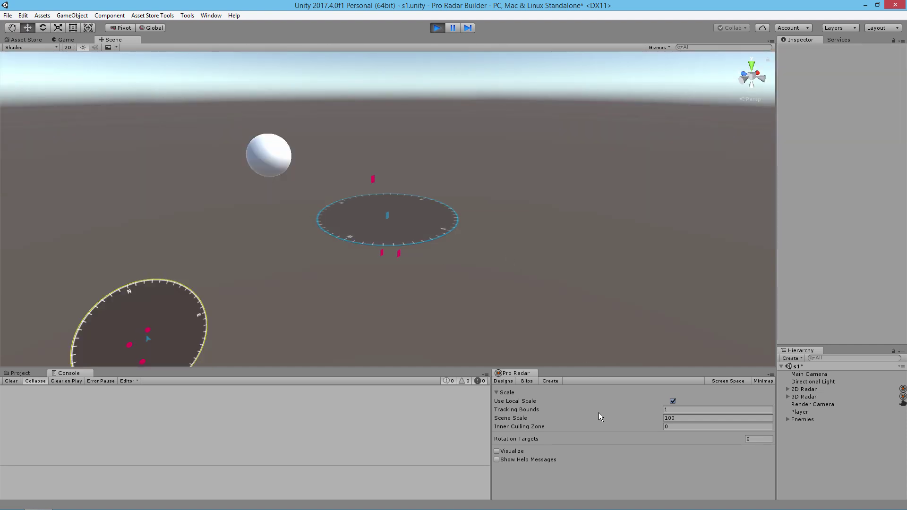
pyautogui.click(653, 424)
pyautogui.moveTo(656, 424); pyautogui.dragTo(661, 425)
pyautogui.click(496, 451)
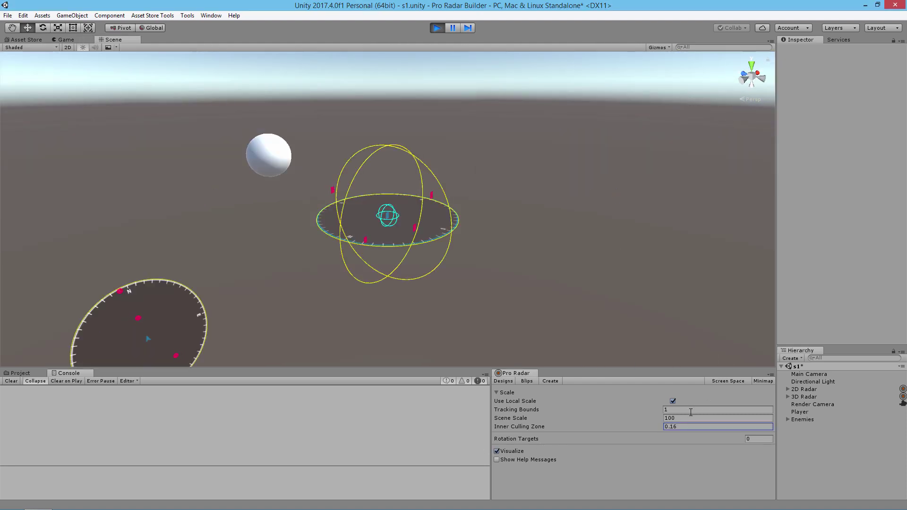
# Try Inner Culling Zone values of 0.31, 0.66 and 0.06 on the 3D Radar, and reset the zone to 0
pyautogui.moveTo(655, 427); pyautogui.dragTo(659, 427)
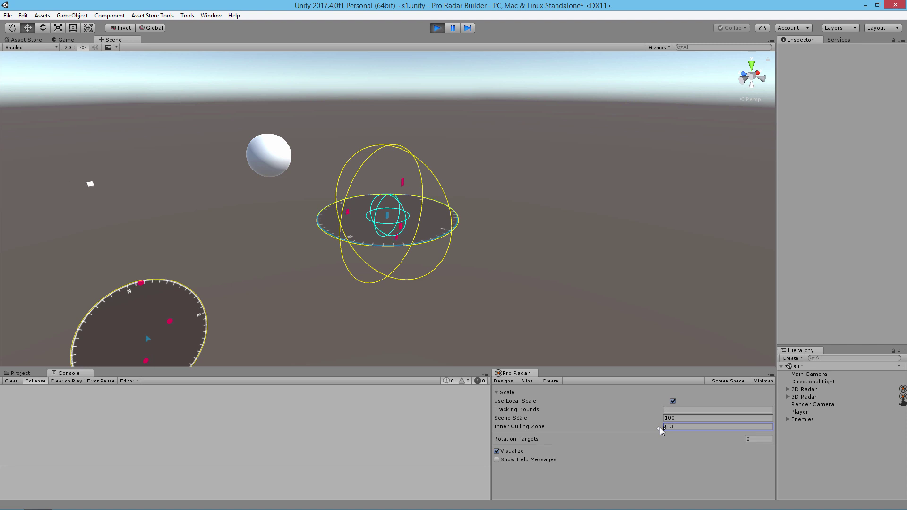
pyautogui.keyDown('alt'); pyautogui.moveTo(553, 236); pyautogui.dragTo(560, 307); pyautogui.keyUp('alt')
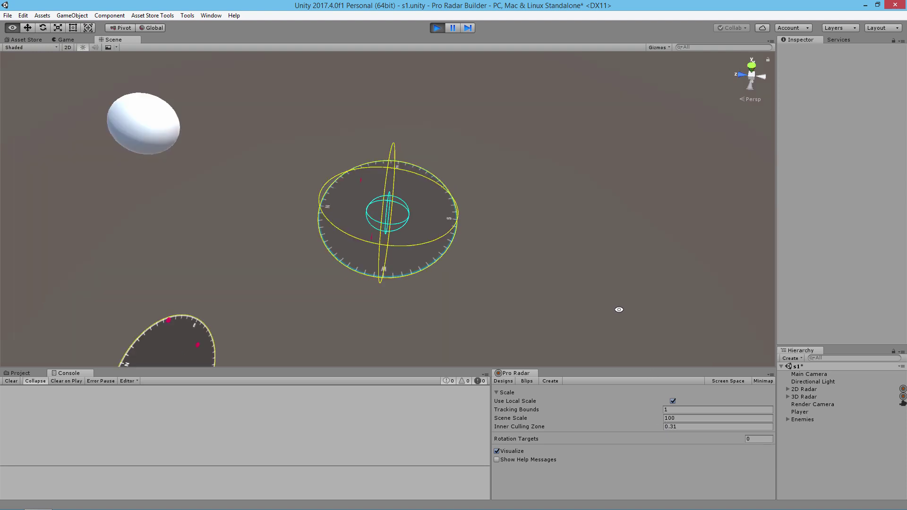
pyautogui.keyDown('alt'); pyautogui.moveTo(619, 307); pyautogui.dragTo(646, 294); pyautogui.keyUp('alt')
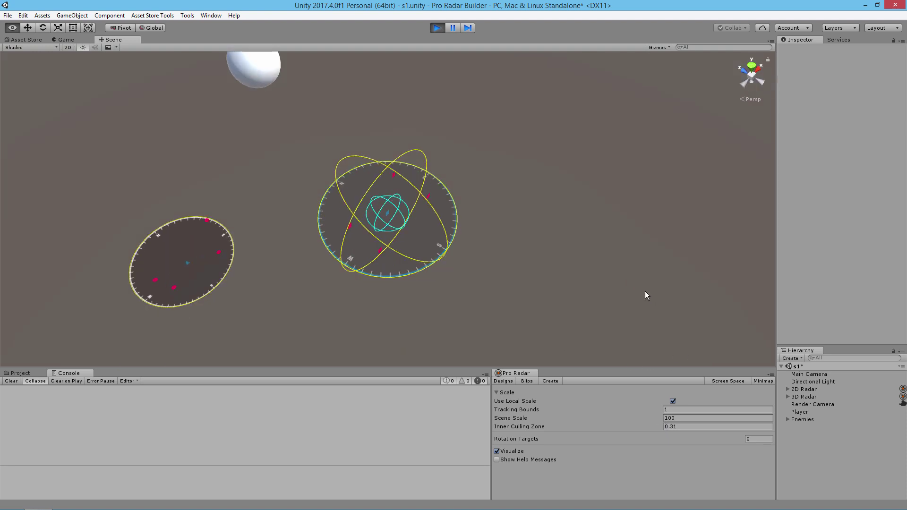
pyautogui.click(662, 428)
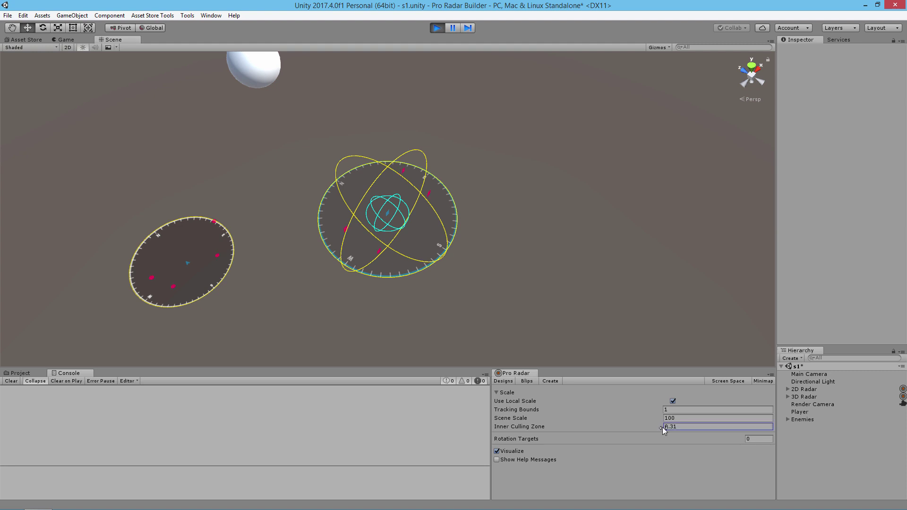
pyautogui.moveTo(662, 427); pyautogui.dragTo(661, 427)
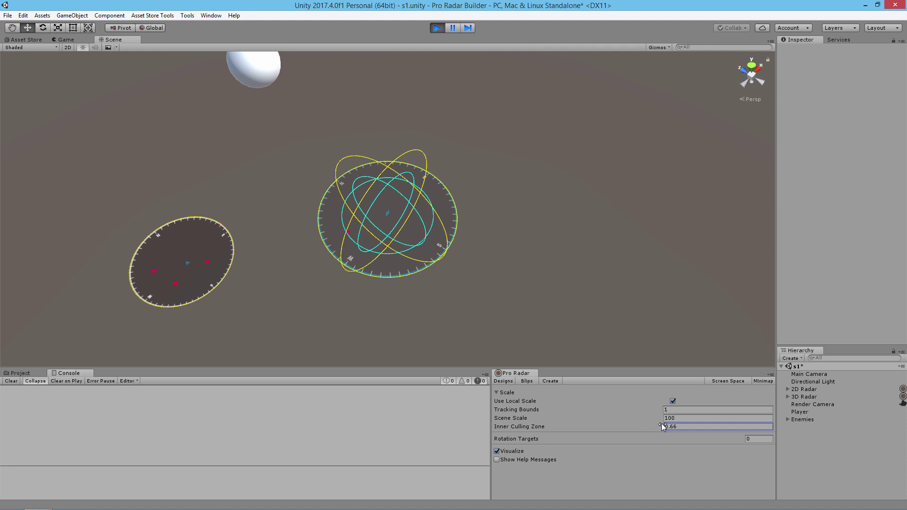
pyautogui.moveTo(662, 424); pyautogui.dragTo(656, 425)
pyautogui.click(680, 426)
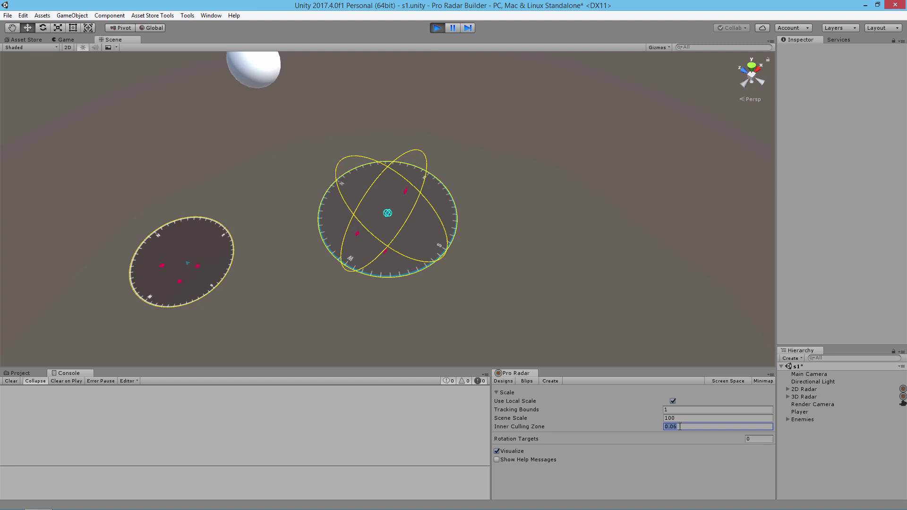
pyautogui.write('0')
# Try a Tracking Bounds value of 0.82 on the 3D Radar, and restore the bounds to 1
pyautogui.click(657, 409)
pyautogui.moveTo(659, 409)
pyautogui.mouseDown()
pyautogui.moveTo(674, 415)
pyautogui.moveTo(648, 419)
pyautogui.moveTo(660, 420)
pyautogui.mouseUp()
pyautogui.click(687, 410)
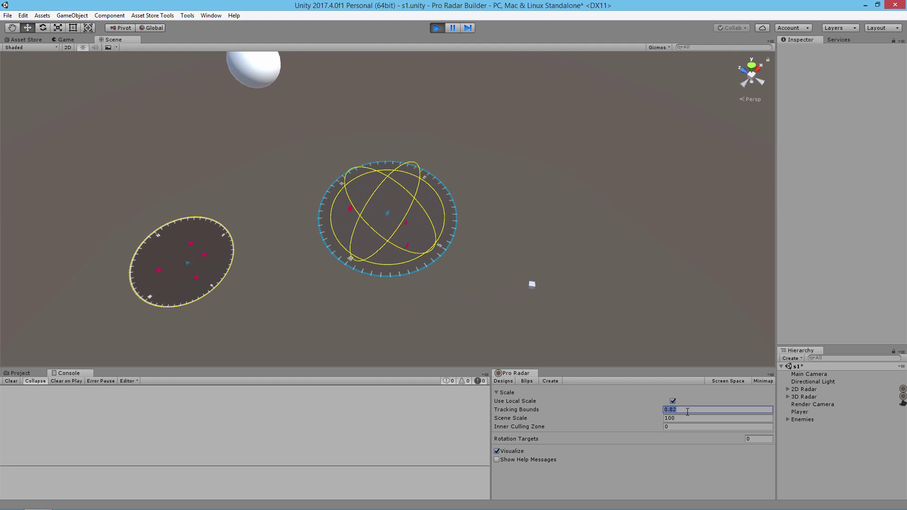
pyautogui.write('1')
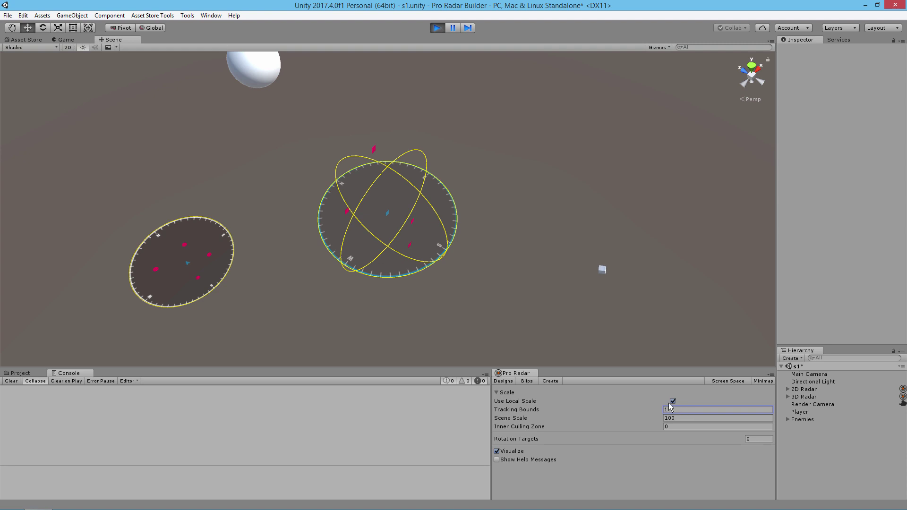
pyautogui.keyDown('alt'); pyautogui.moveTo(249, 336); pyautogui.dragTo(202, 255); pyautogui.keyUp('alt')
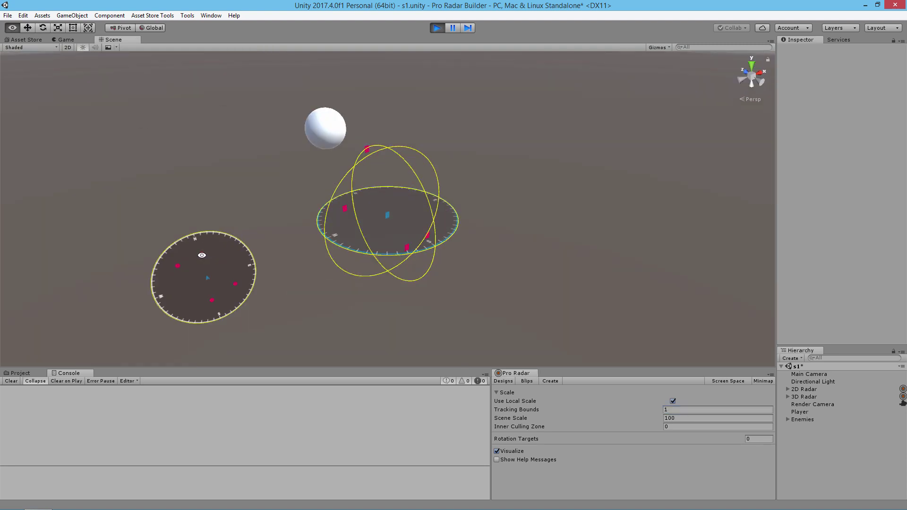